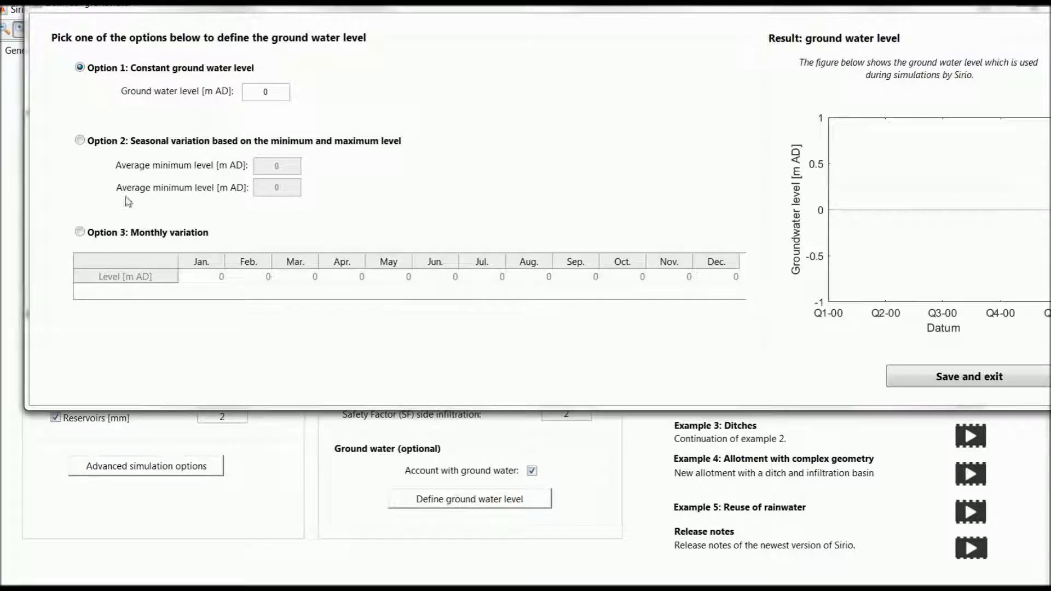
Define the ground water level as a seasonal variation between 11 and 13 m AD and reset the entire model to it
{"action": "left_click", "coordinate": [92, 146]}
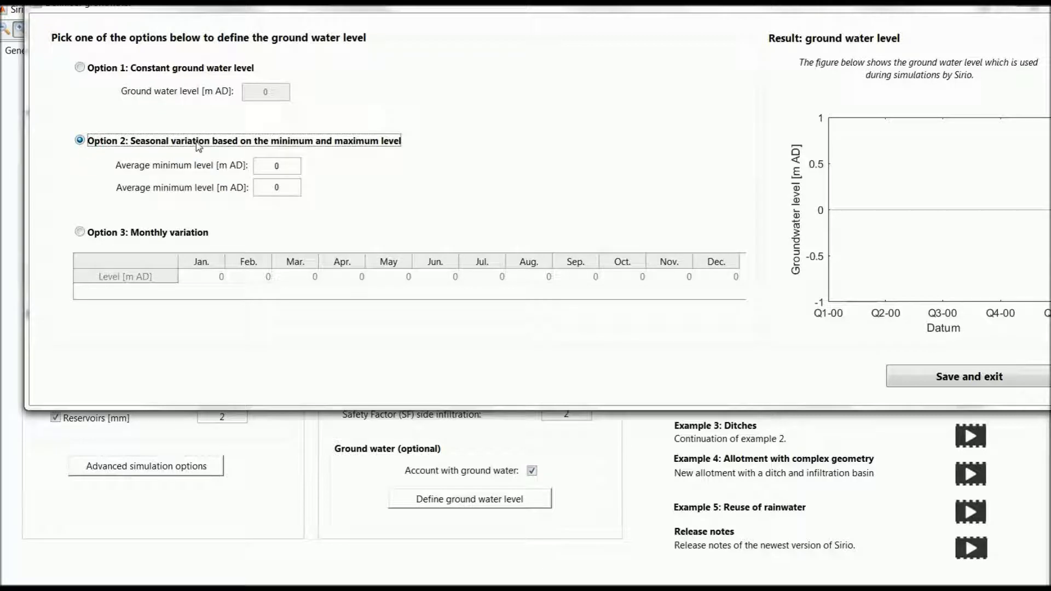
{"action": "double_click", "coordinate": [286, 171]}
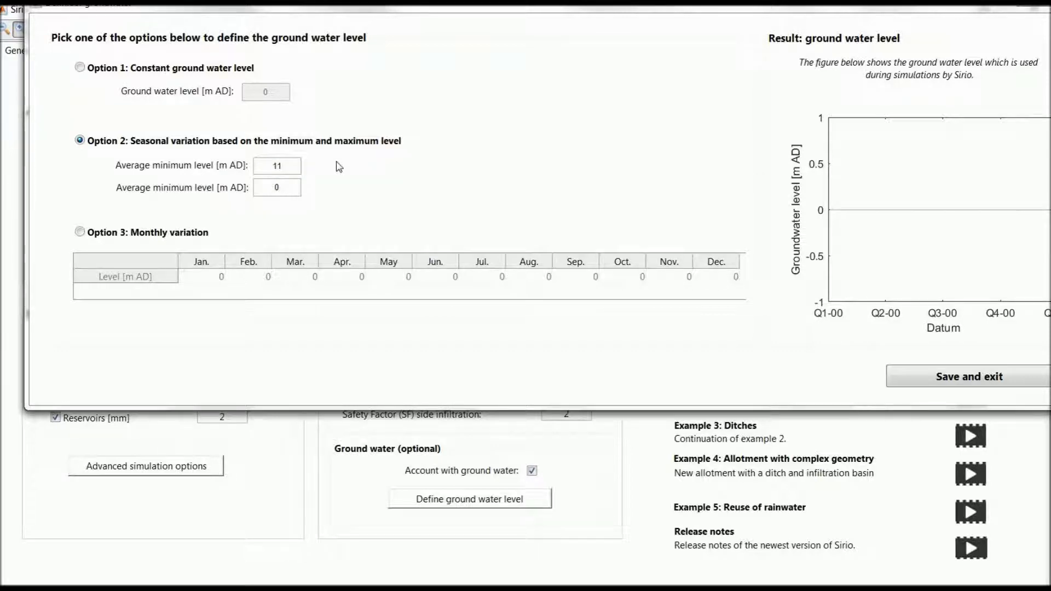
{"action": "key", "text": "Return"}
{"action": "double_click", "coordinate": [293, 186]}
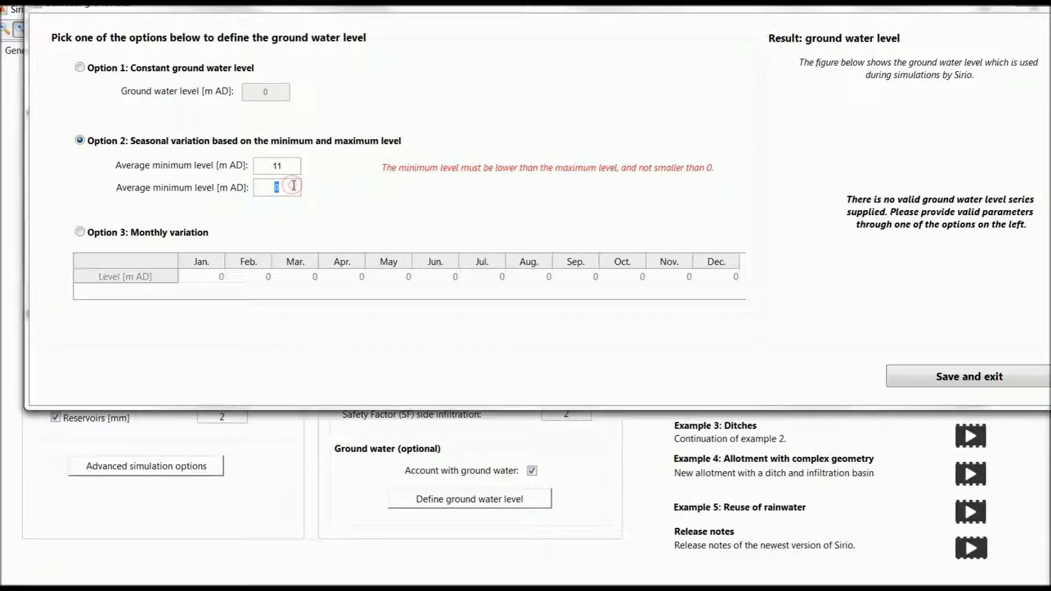
{"action": "type", "text": "13"}
{"action": "key", "text": "Return"}
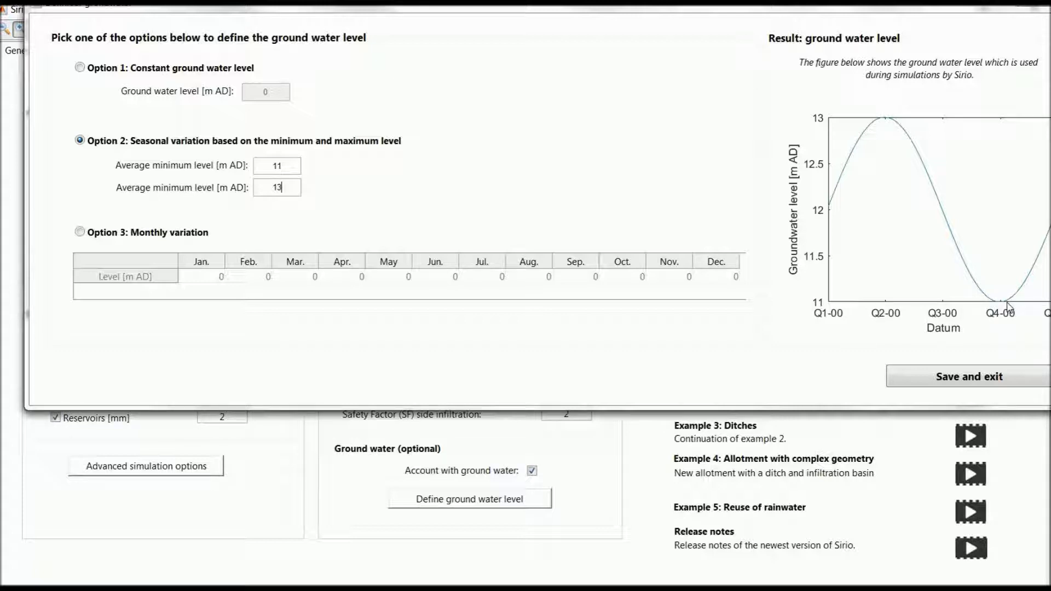
{"action": "left_click", "coordinate": [969, 378]}
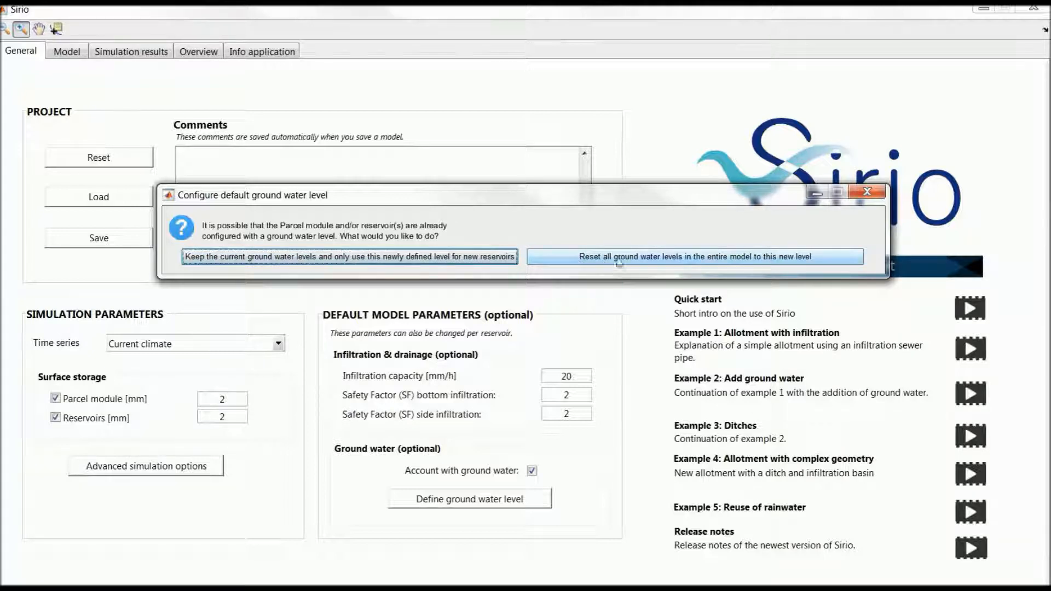
{"action": "left_click", "coordinate": [690, 258]}
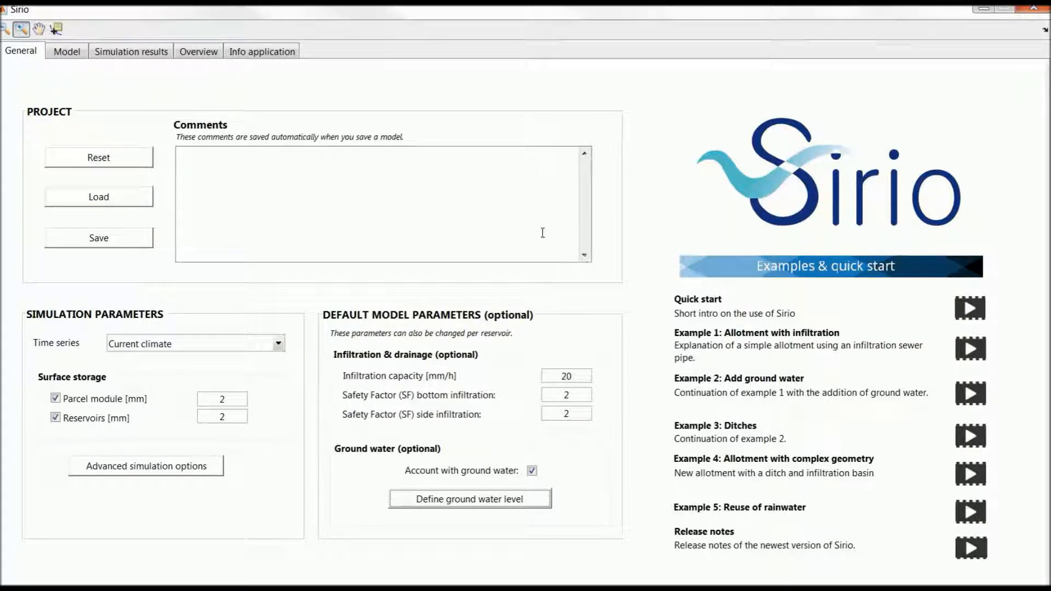
Set the floor level of the parcel module's infiltration basin to 13 m AD
{"action": "left_click", "coordinate": [75, 61]}
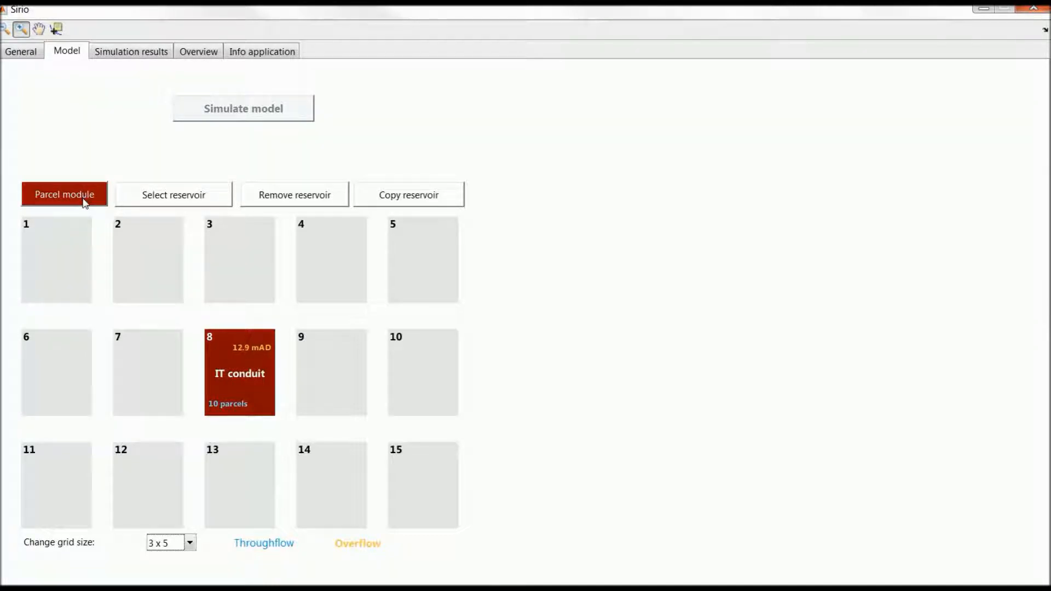
{"action": "left_click", "coordinate": [85, 202]}
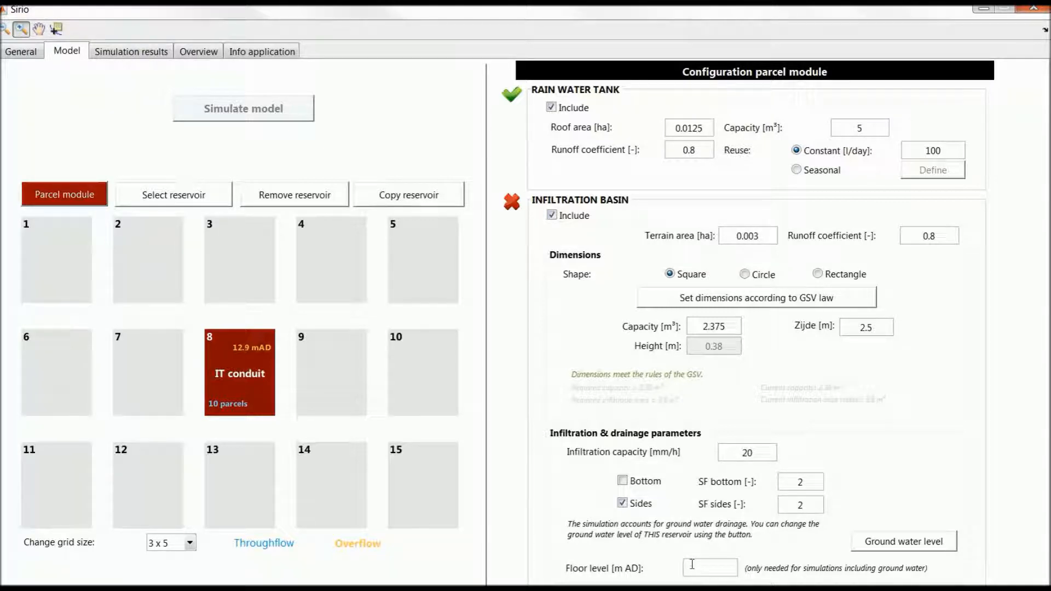
{"action": "key", "text": "Return"}
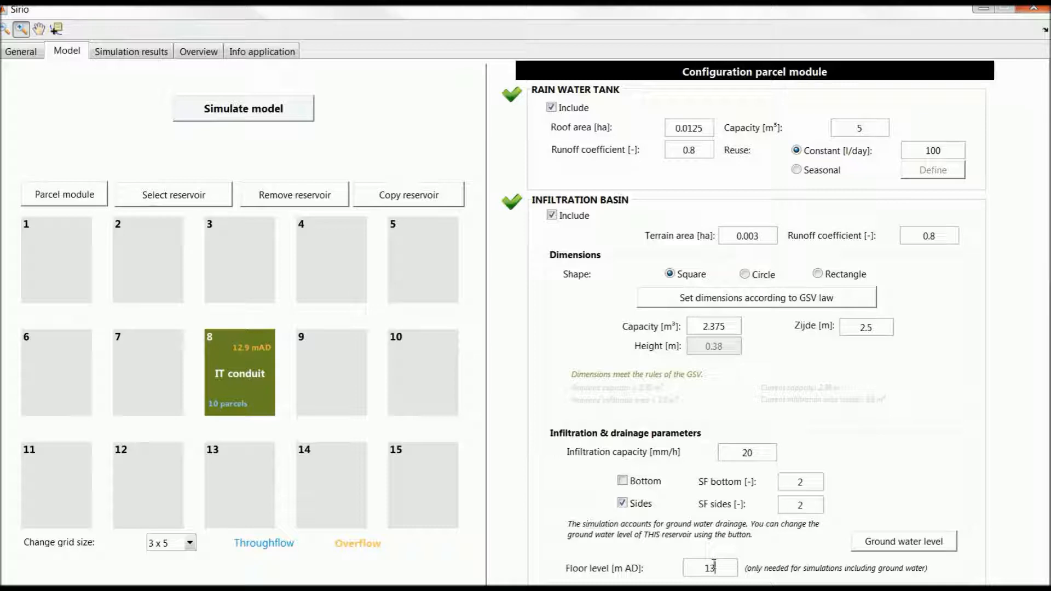
Review the infiltration, drainage and ground water settings of reservoir 8, the IT conduit
{"action": "left_click", "coordinate": [65, 195]}
{"action": "left_click", "coordinate": [144, 198]}
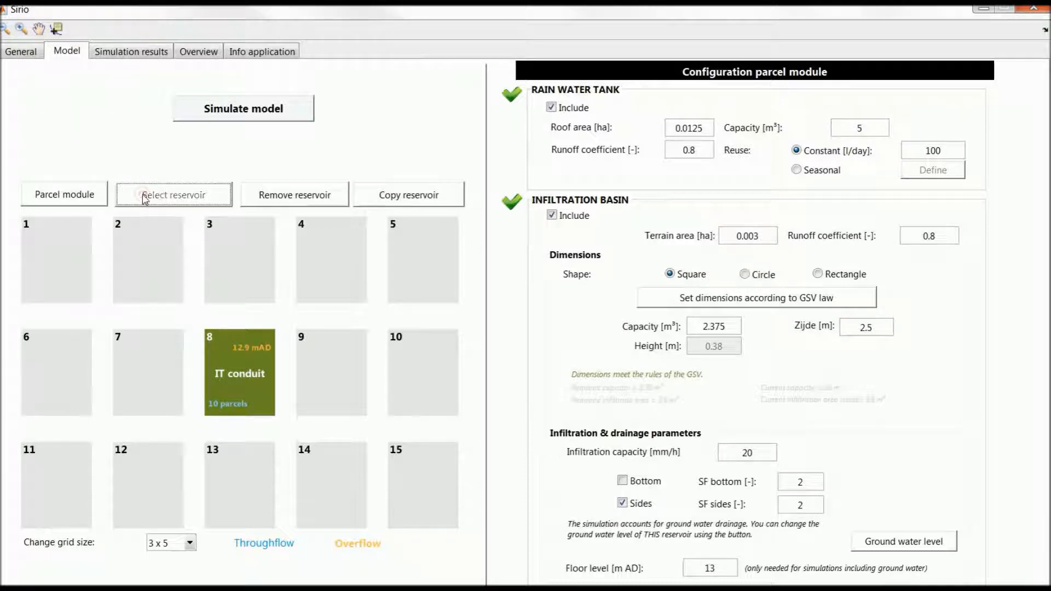
{"action": "left_click", "coordinate": [225, 357]}
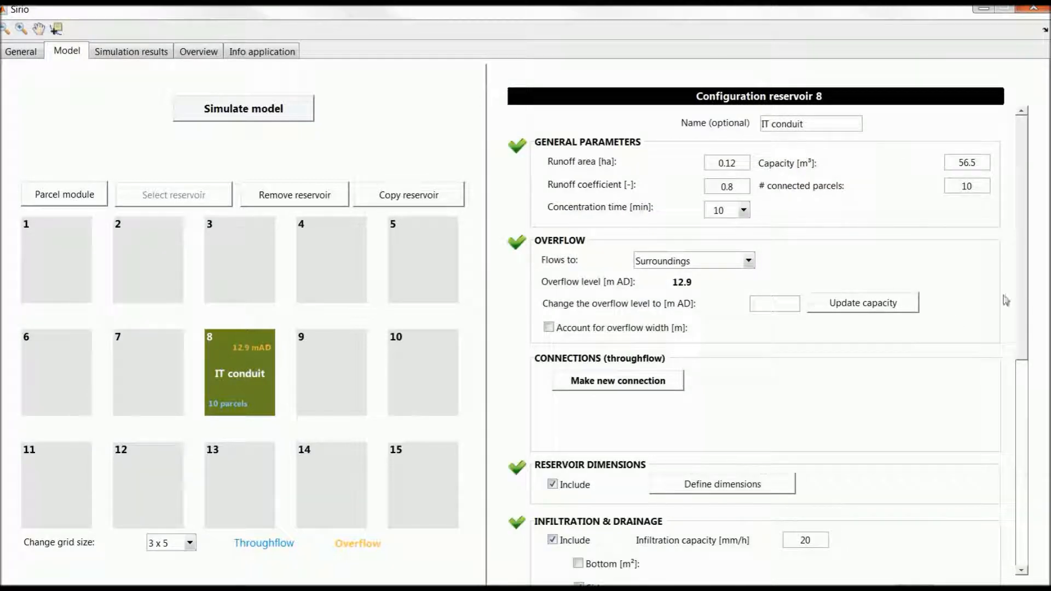
{"action": "scroll", "coordinate": [1019, 350], "scroll_direction": "down", "scroll_amount": 2}
{"action": "left_click_drag", "start_coordinate": [1020, 350], "coordinate": [1017, 422]}
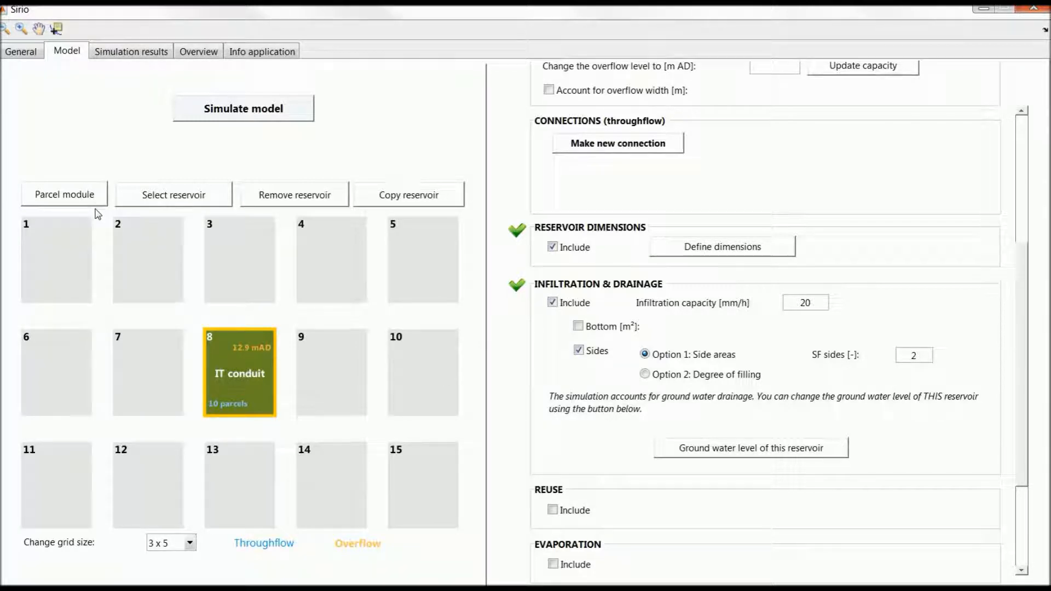
Simulate the model and bring up the simulation results
{"action": "left_click", "coordinate": [241, 115]}
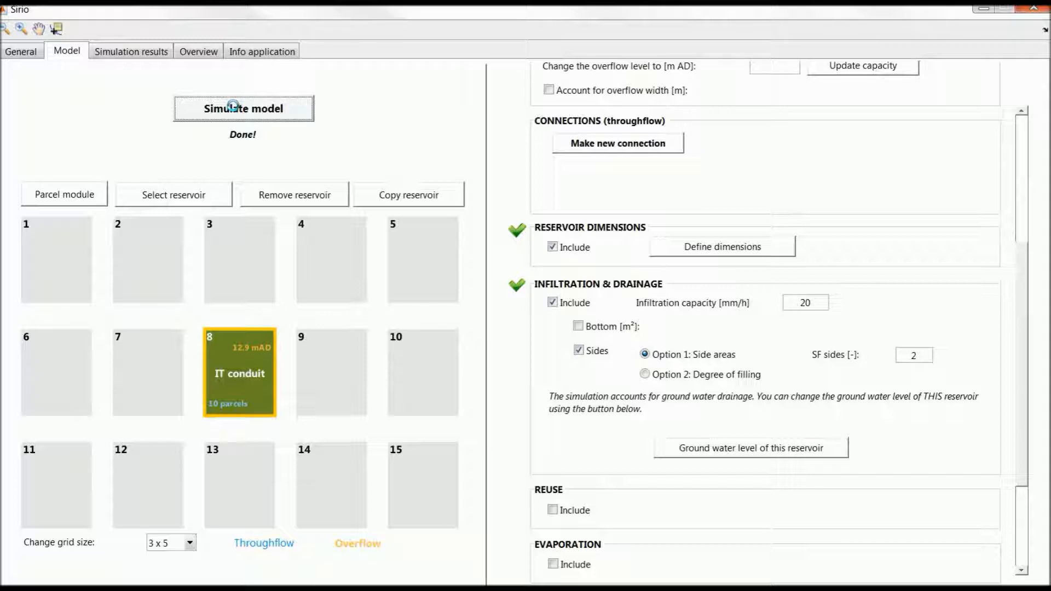
{"action": "left_click", "coordinate": [146, 53]}
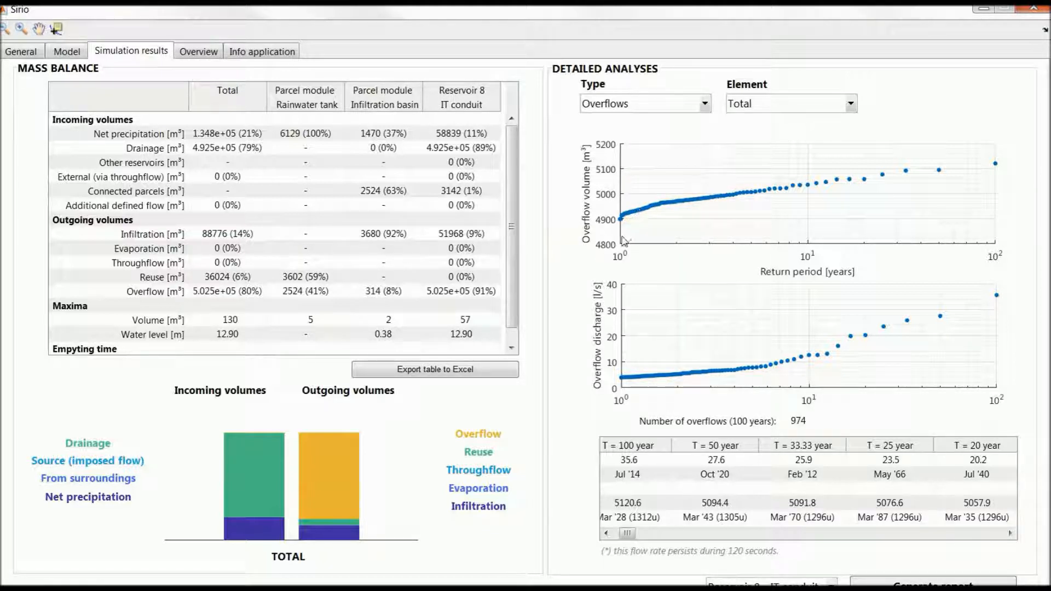
Plot the water level time series of Reservoir 8 - IT conduit and enlarge the period from about 1918 to 1921
{"action": "left_click", "coordinate": [651, 104]}
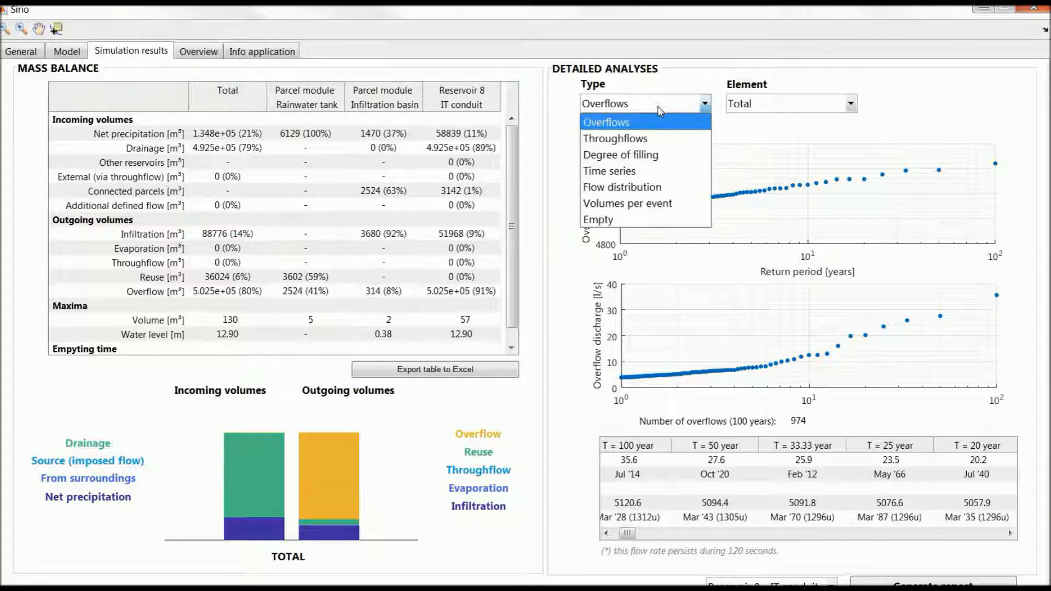
{"action": "left_click", "coordinate": [643, 171]}
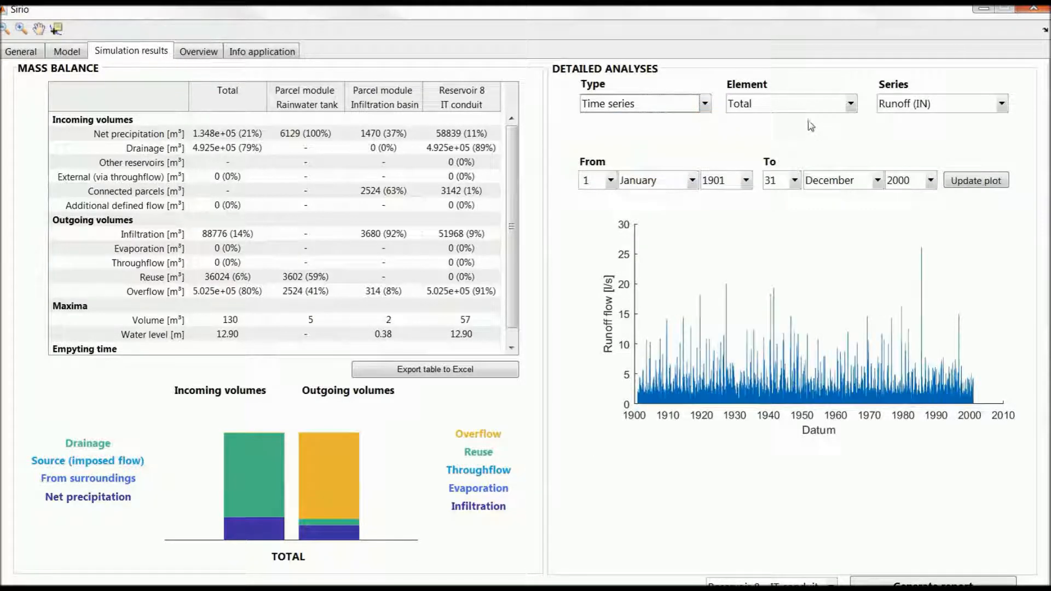
{"action": "left_click", "coordinate": [810, 104]}
{"action": "left_click", "coordinate": [815, 170]}
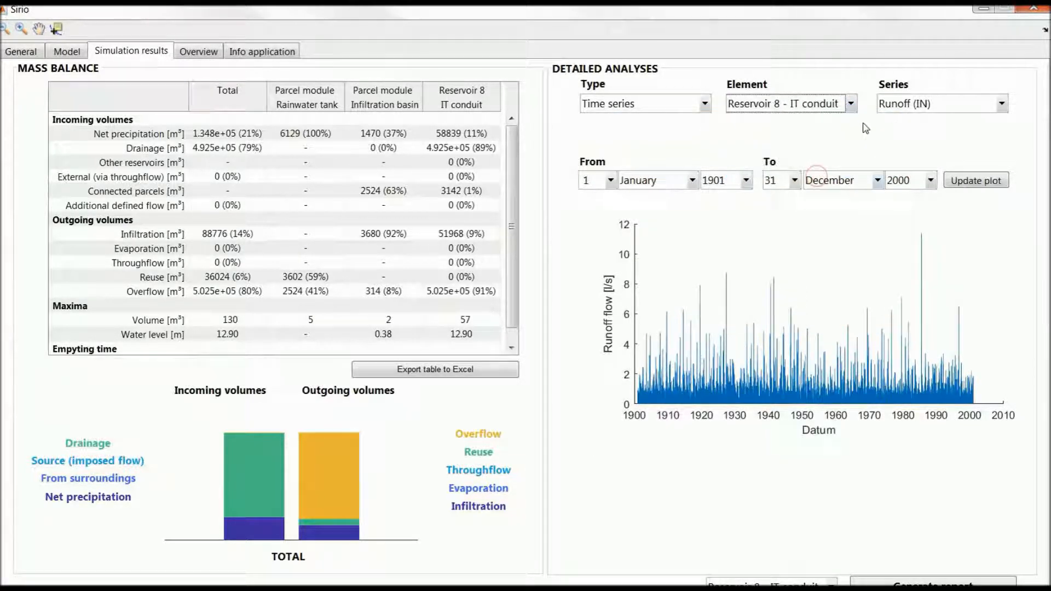
{"action": "left_click", "coordinate": [911, 104]}
{"action": "left_click", "coordinate": [939, 269]}
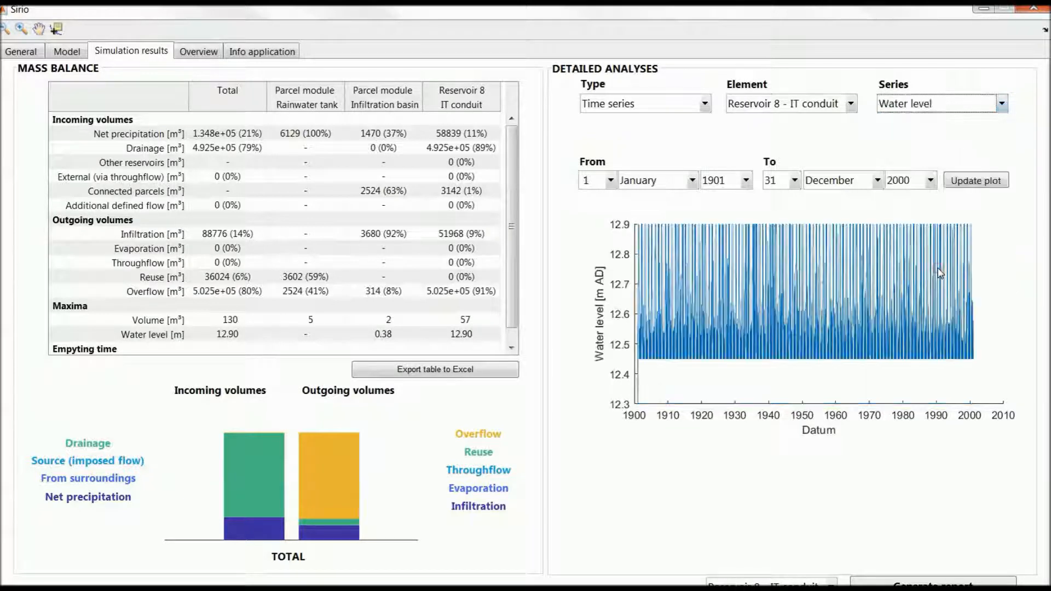
{"action": "left_click", "coordinate": [22, 29]}
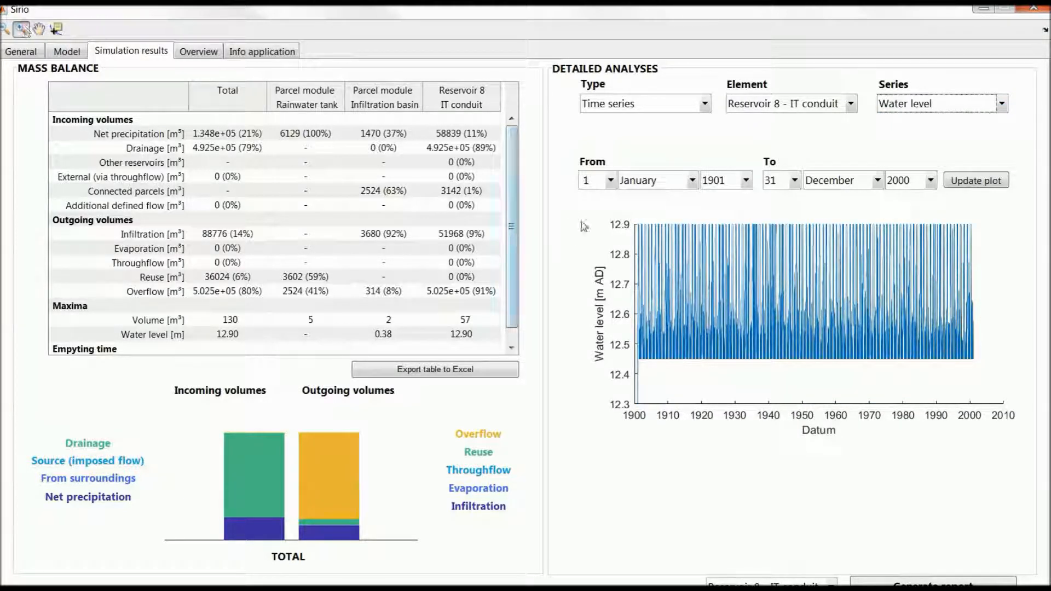
{"action": "left_click_drag", "start_coordinate": [695, 367], "coordinate": [705, 216]}
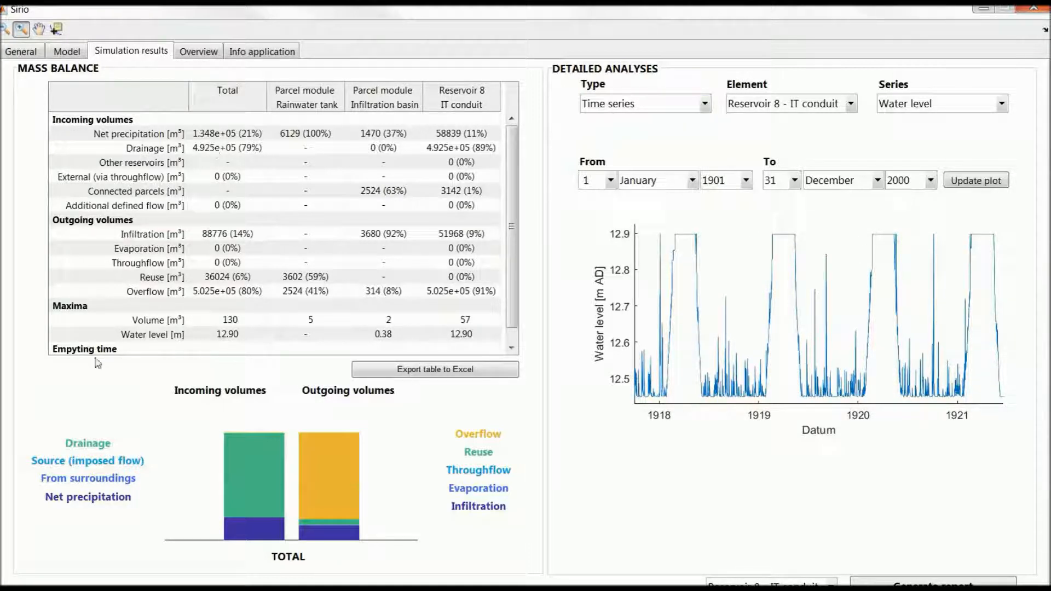
{"action": "key", "text": "alt+Tab"}
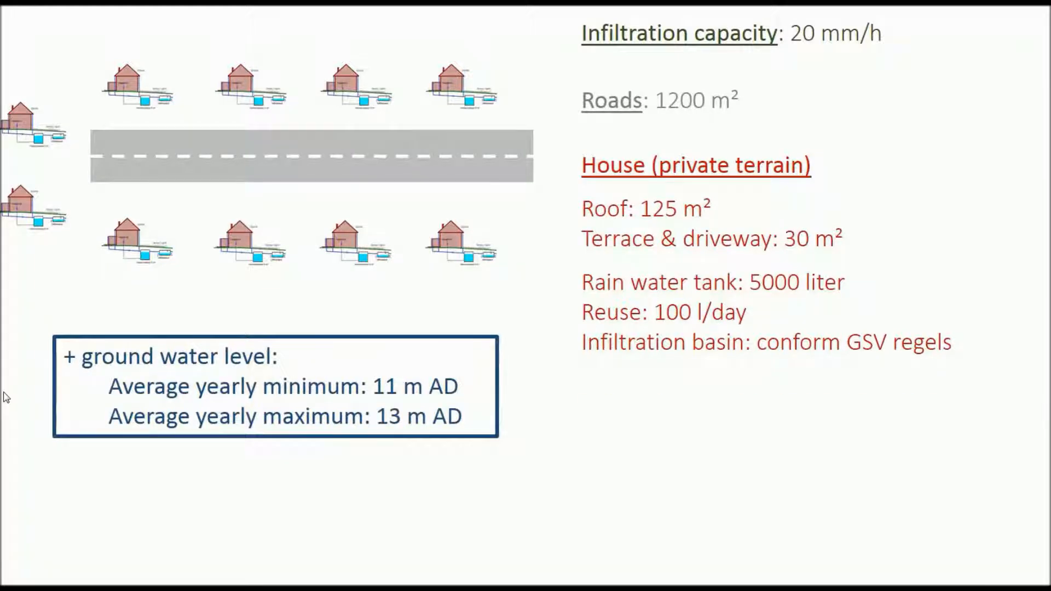
{"action": "key", "text": "Right"}
{"action": "key", "text": "Right"}
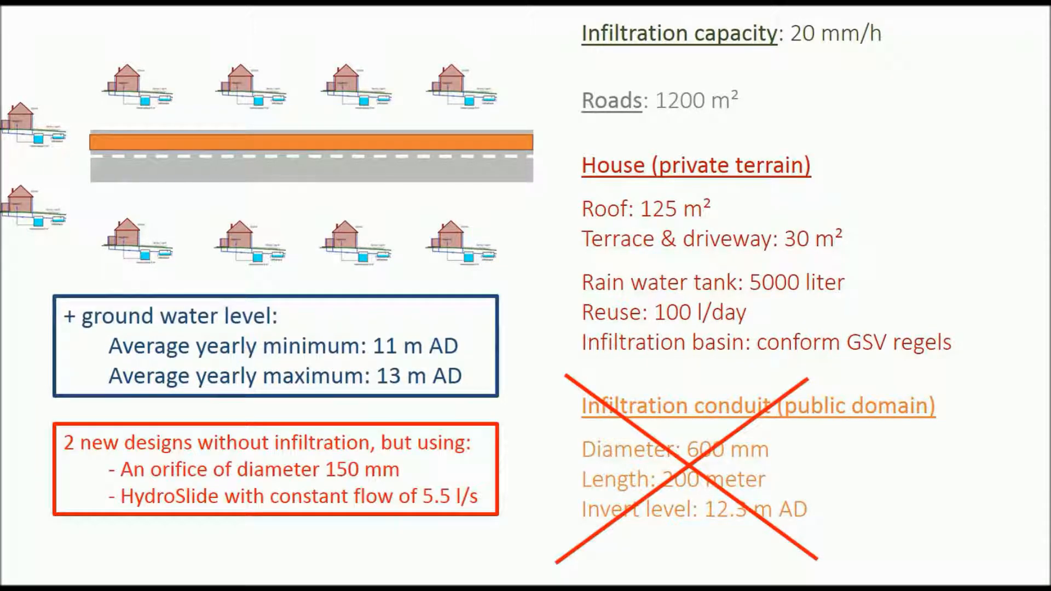
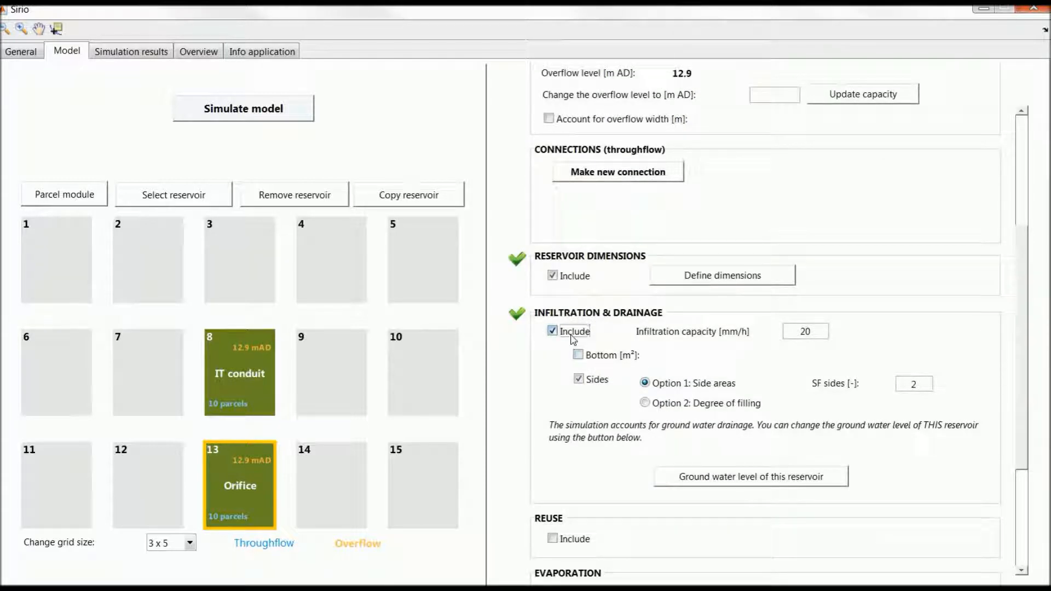
Exclude infiltration and drainage from reservoir 13 and create a new throughflow connection from it to the surroundings
{"action": "left_click", "coordinate": [572, 335]}
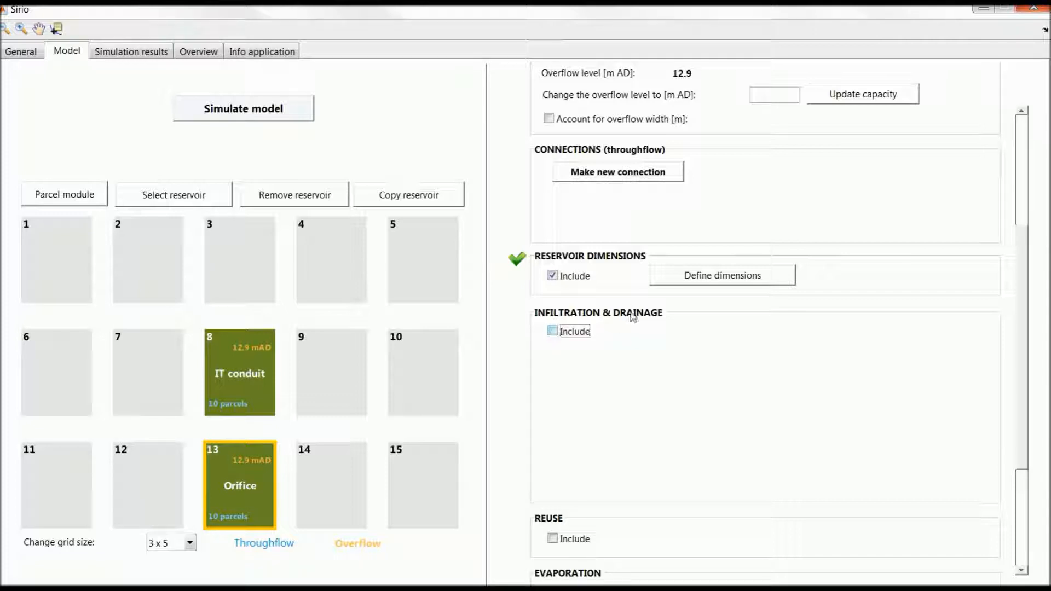
{"action": "scroll", "coordinate": [1024, 318], "scroll_direction": "up", "scroll_amount": 3}
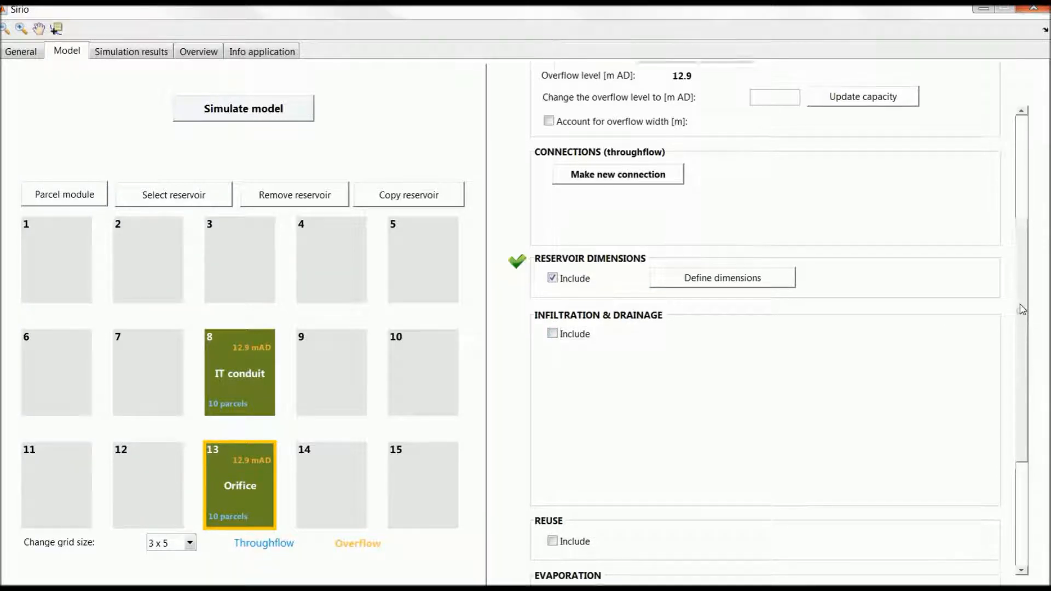
{"action": "left_click", "coordinate": [644, 246]}
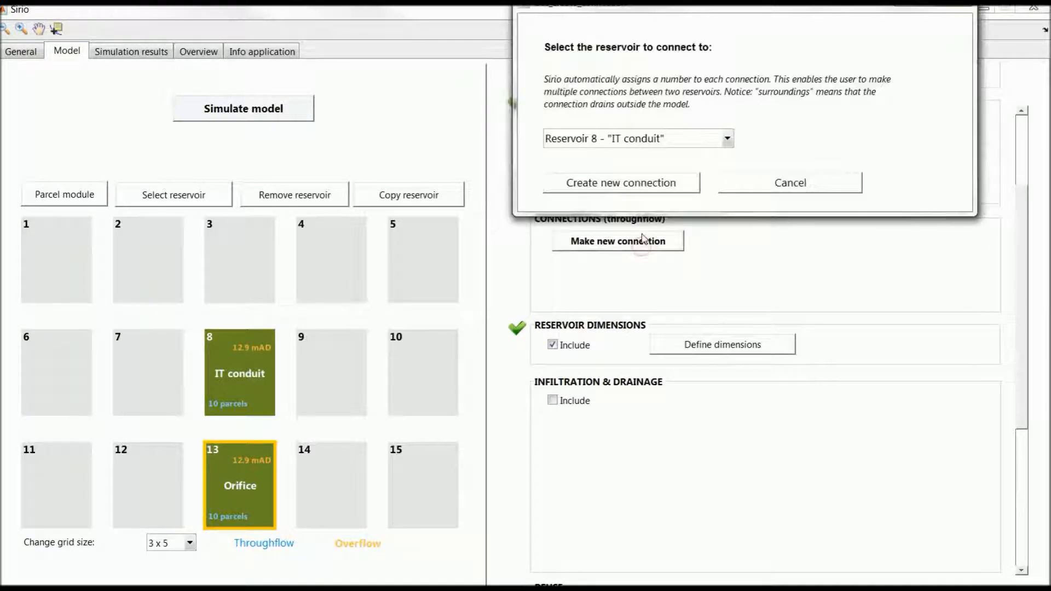
{"action": "left_click", "coordinate": [617, 139]}
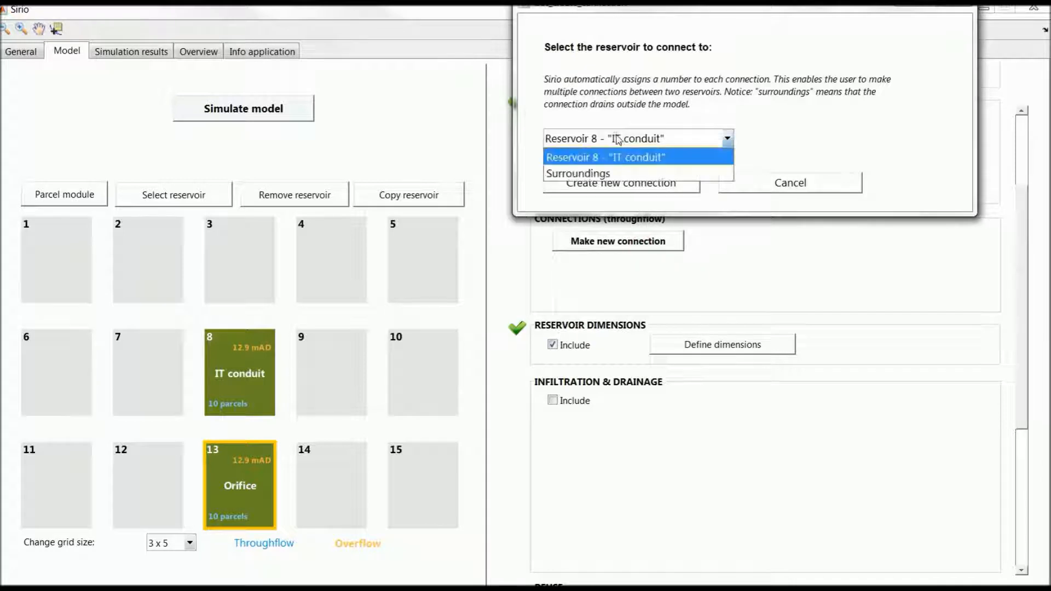
{"action": "left_click", "coordinate": [576, 171]}
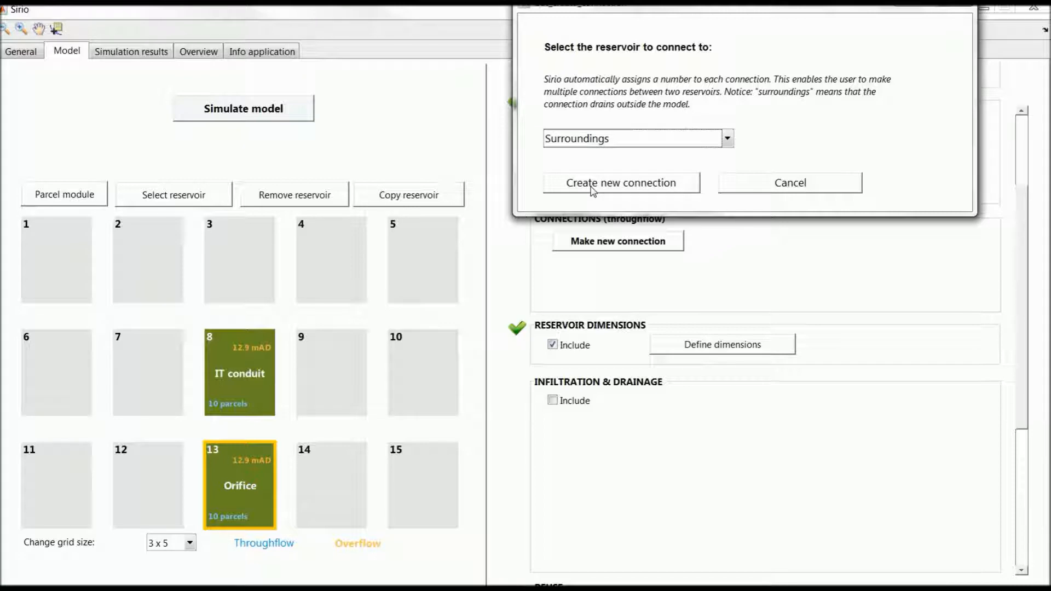
{"action": "left_click", "coordinate": [591, 186]}
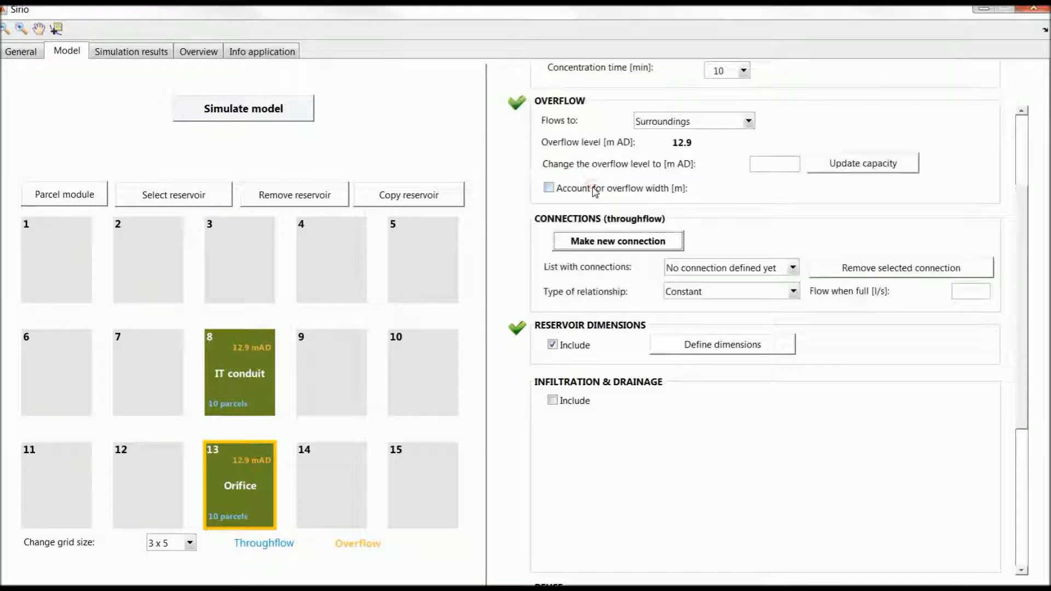
Define reservoir 13's connection to the surroundings as an orifice with a diameter of 0.15 m and an invert level of 12.3 m AD
{"action": "left_click", "coordinate": [700, 292]}
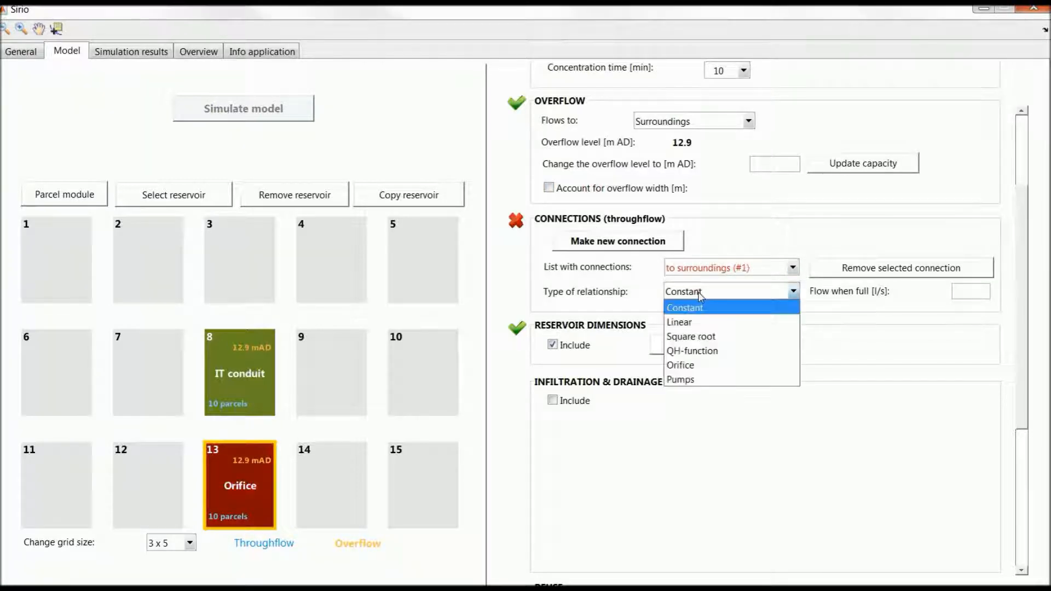
{"action": "left_click", "coordinate": [680, 366]}
{"action": "left_click", "coordinate": [849, 298]}
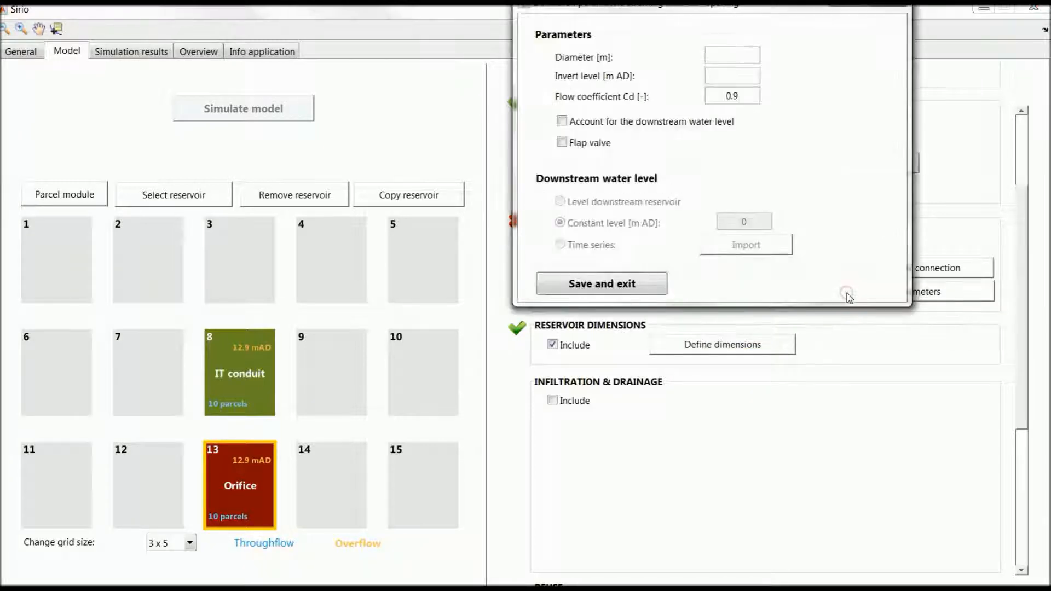
{"action": "left_click_drag", "start_coordinate": [711, 15], "coordinate": [650, 104]}
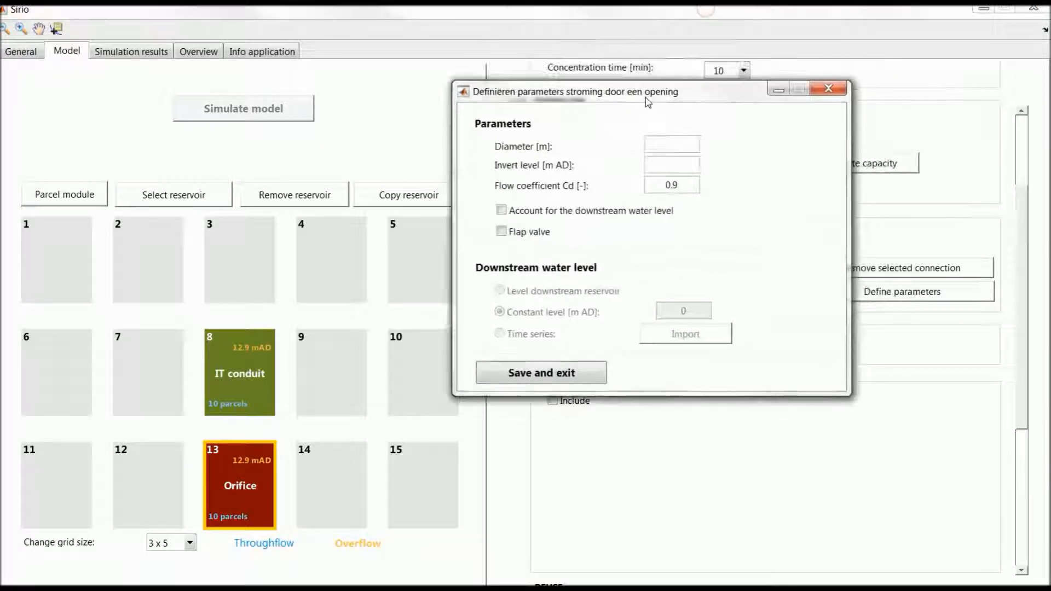
{"action": "left_click", "coordinate": [682, 144]}
{"action": "type", "text": "0.15"}
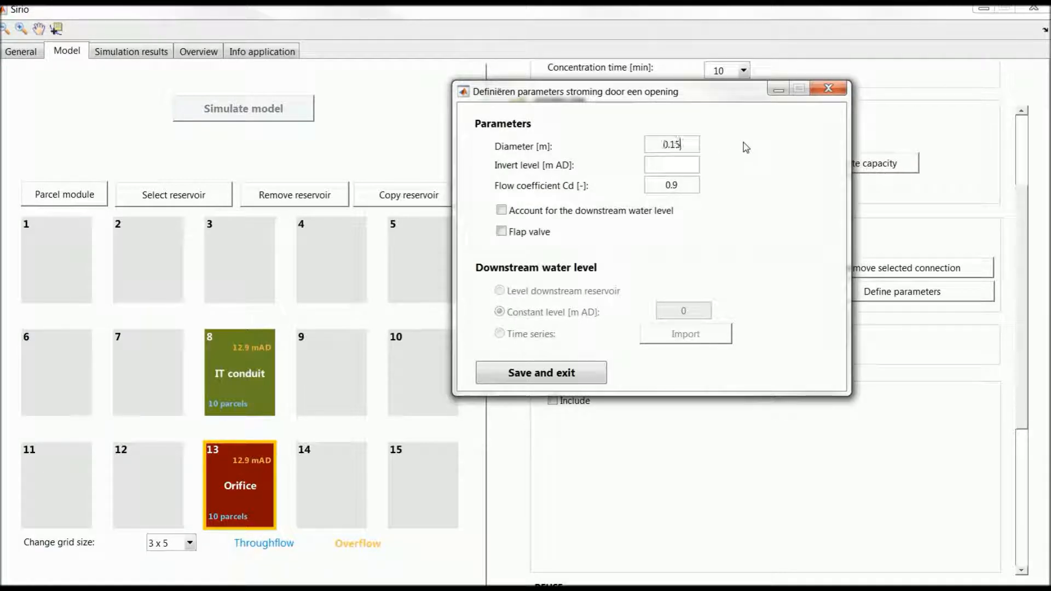
{"action": "left_click", "coordinate": [672, 169]}
{"action": "type", "text": "12.3"}
{"action": "left_click", "coordinate": [550, 376]}
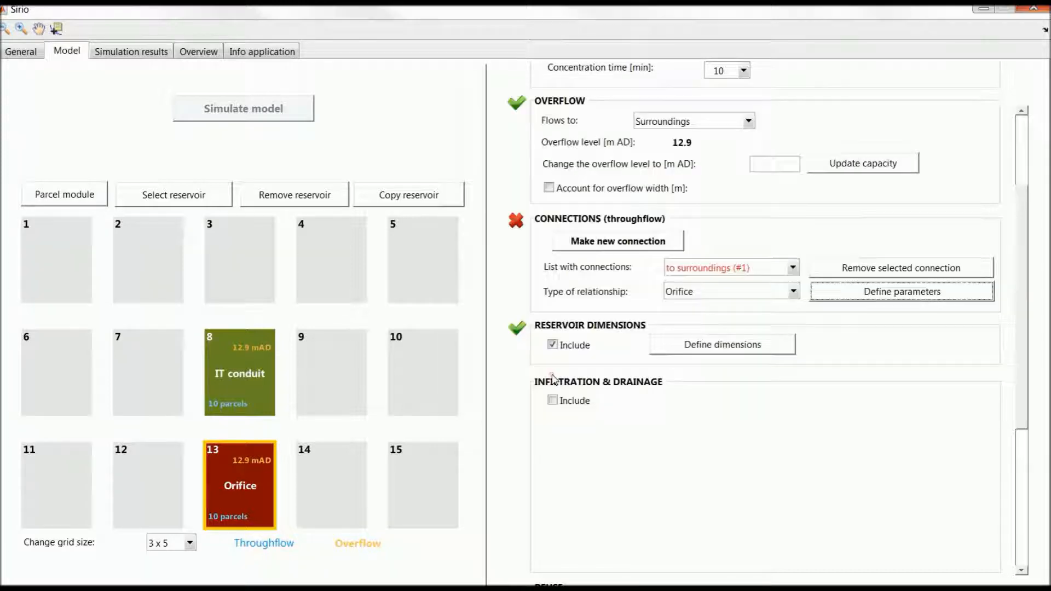
Copy reservoir 13 to grid cell 14 and name the copy HydroSlide
{"action": "left_click", "coordinate": [441, 199]}
{"action": "left_click", "coordinate": [242, 471]}
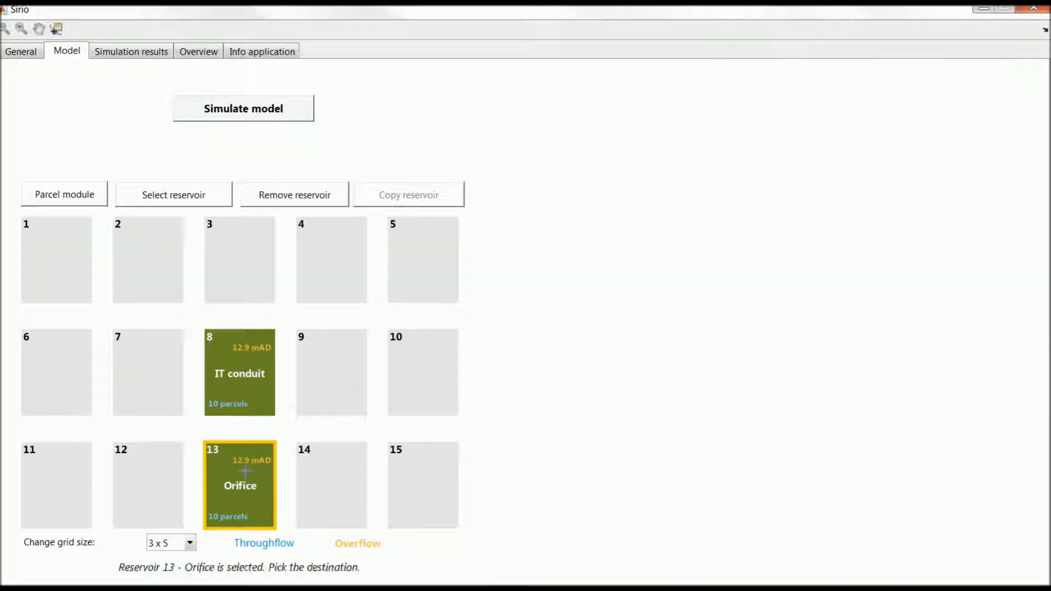
{"action": "left_click", "coordinate": [322, 481]}
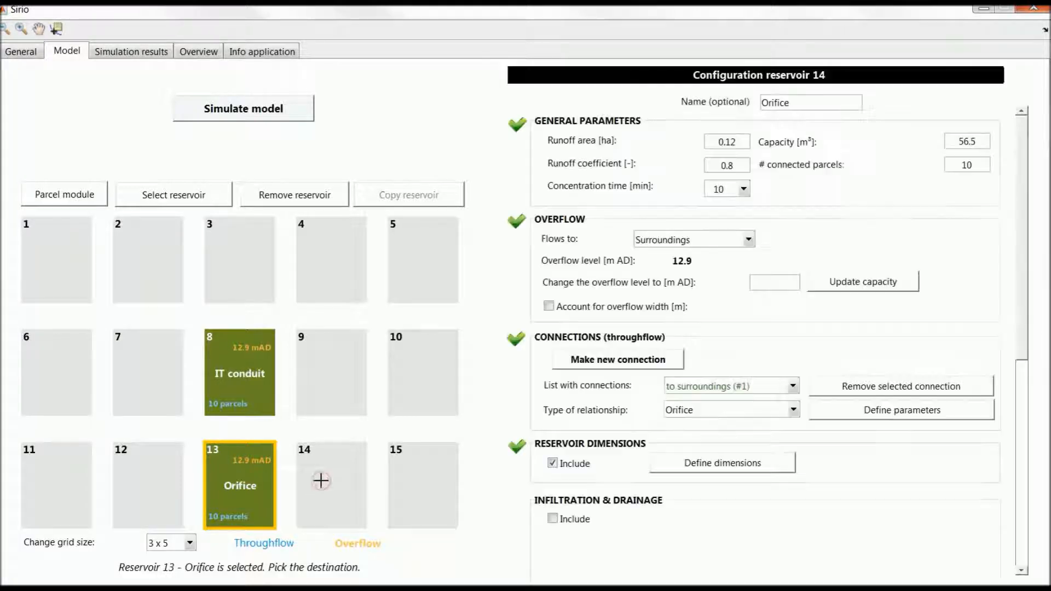
{"action": "double_click", "coordinate": [797, 103]}
{"action": "key", "text": "BackSpace"}
{"action": "type", "text": "Hydro"}
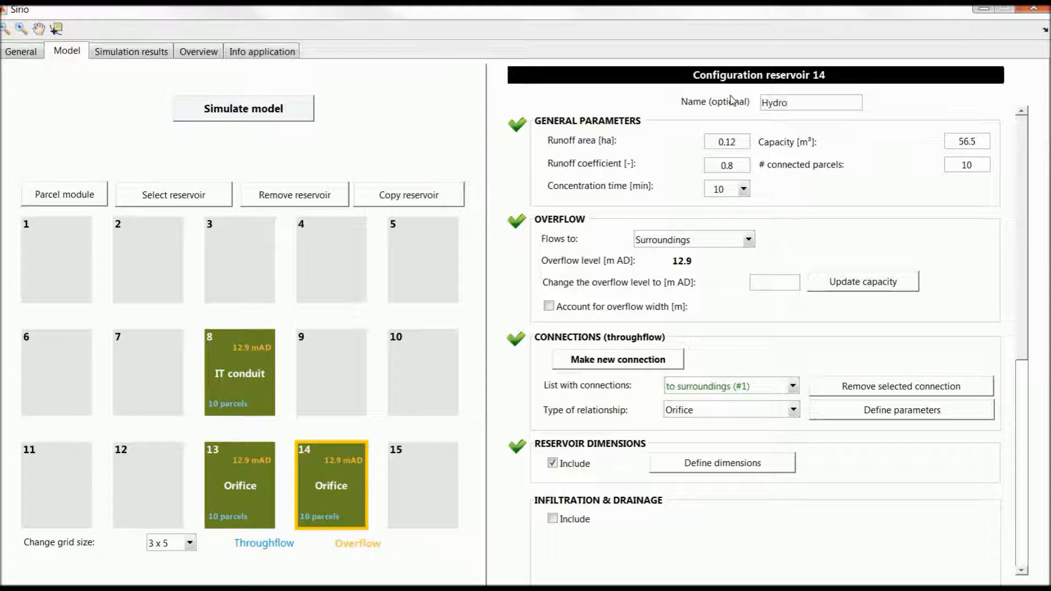
{"action": "type", "text": "Slide"}
{"action": "key", "text": "Return"}
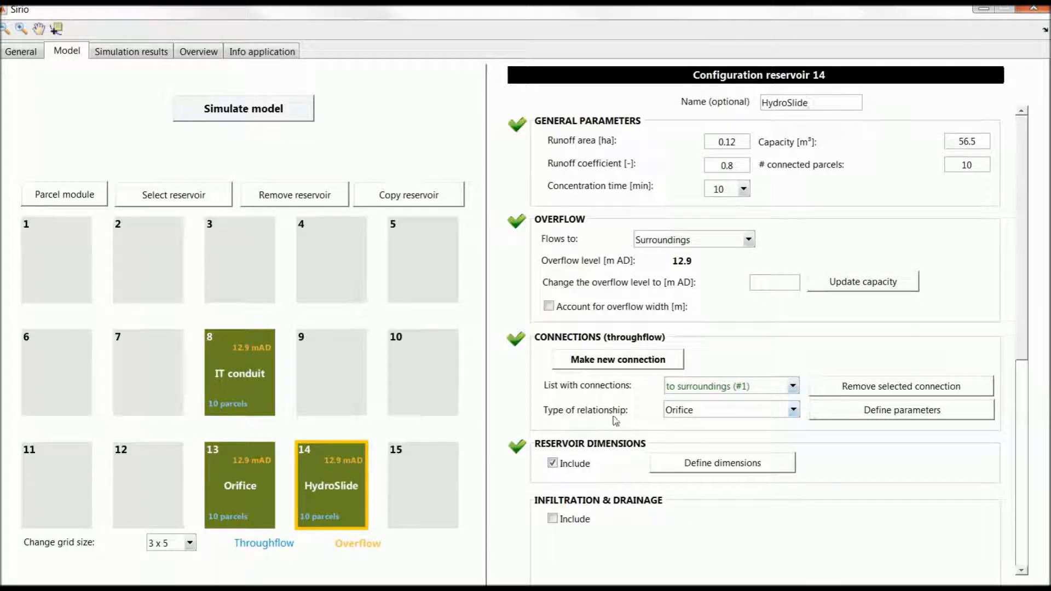
Change the HydroSlide reservoir's connection to a constant relationship with a flow when full of 5.5 l/s
{"action": "left_click", "coordinate": [706, 417]}
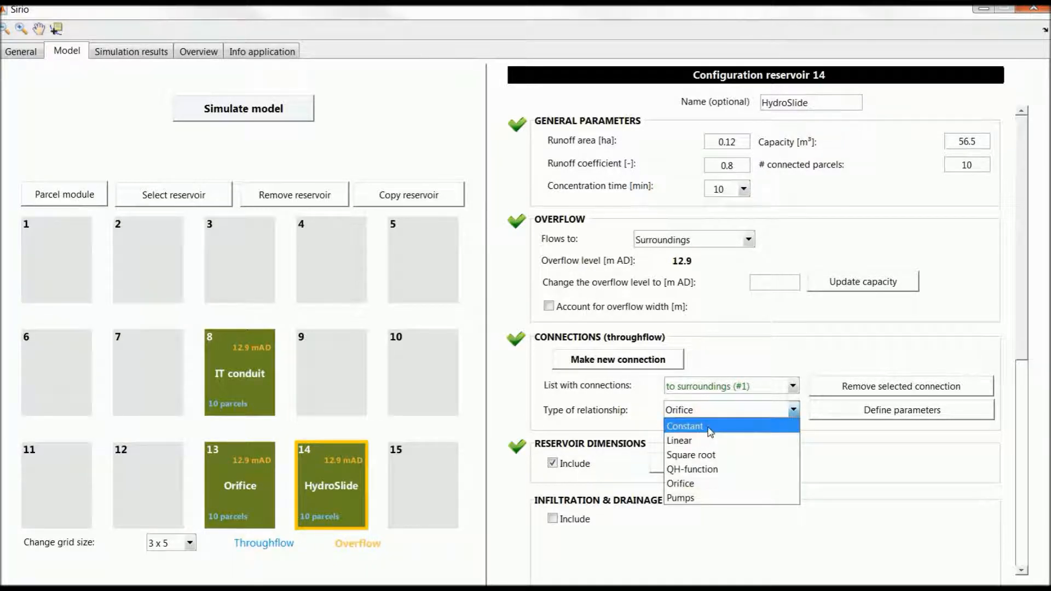
{"action": "left_click", "coordinate": [709, 426]}
{"action": "type", "text": "35"}
{"action": "key", "text": "Return"}
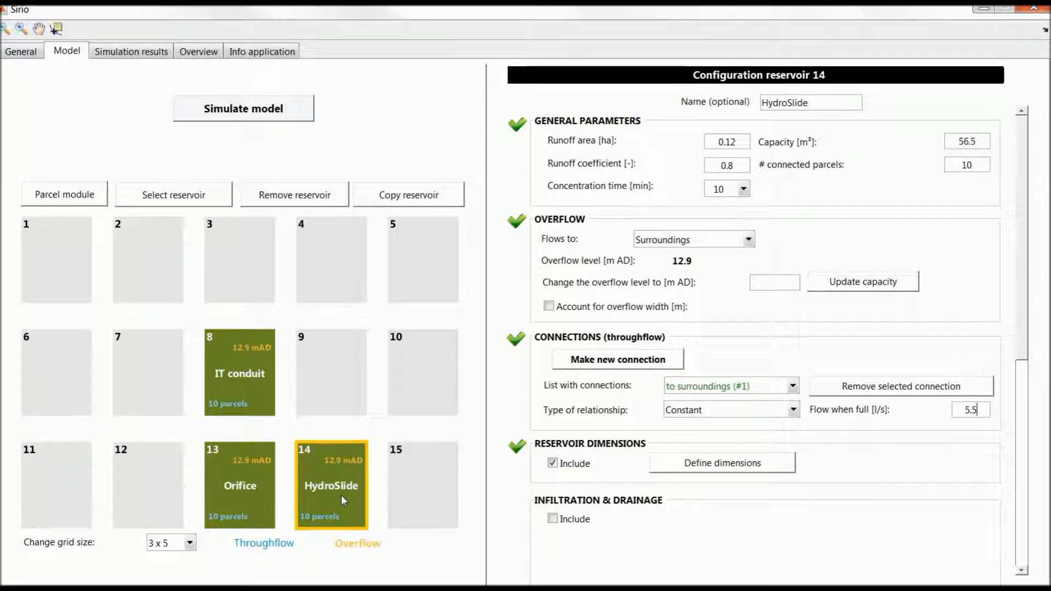
Simulate the model and narrow the total and parcel module columns of the resulting mass balance to show all three reservoirs
{"action": "left_click", "coordinate": [282, 118]}
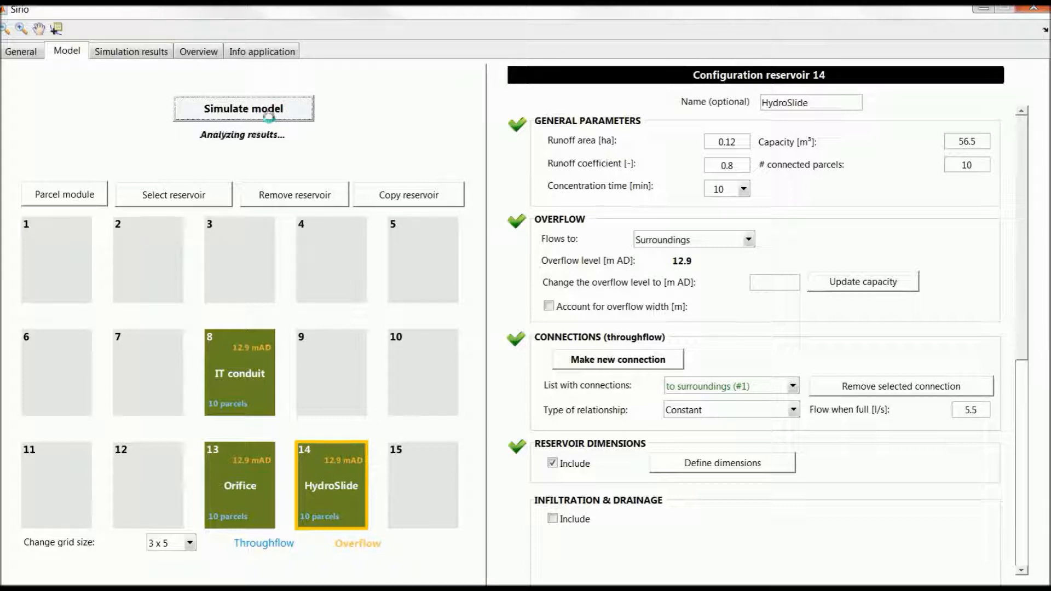
{"action": "left_click", "coordinate": [158, 55]}
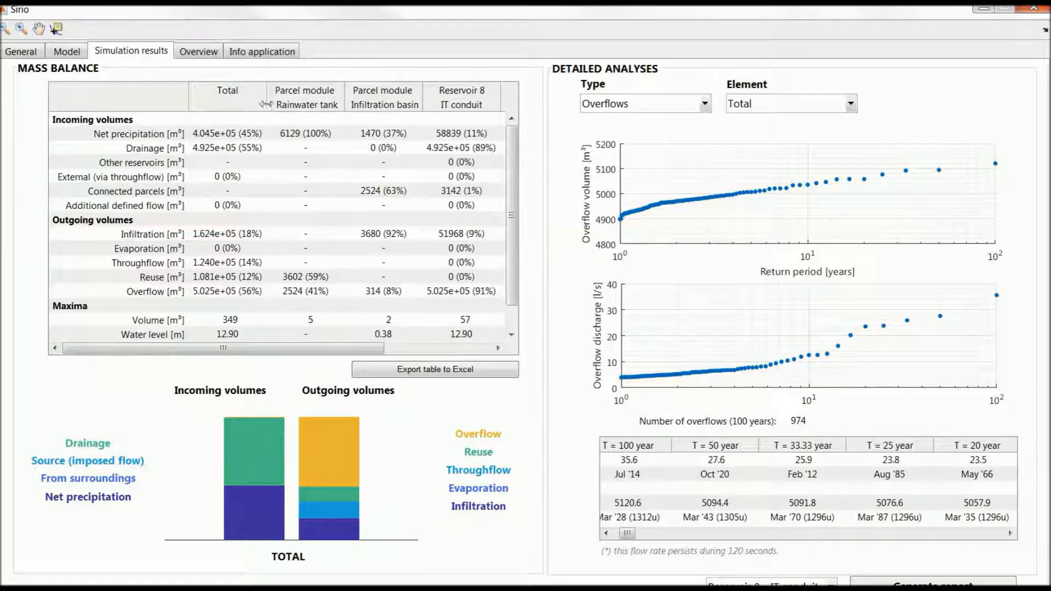
{"action": "left_click_drag", "start_coordinate": [268, 105], "coordinate": [190, 105]}
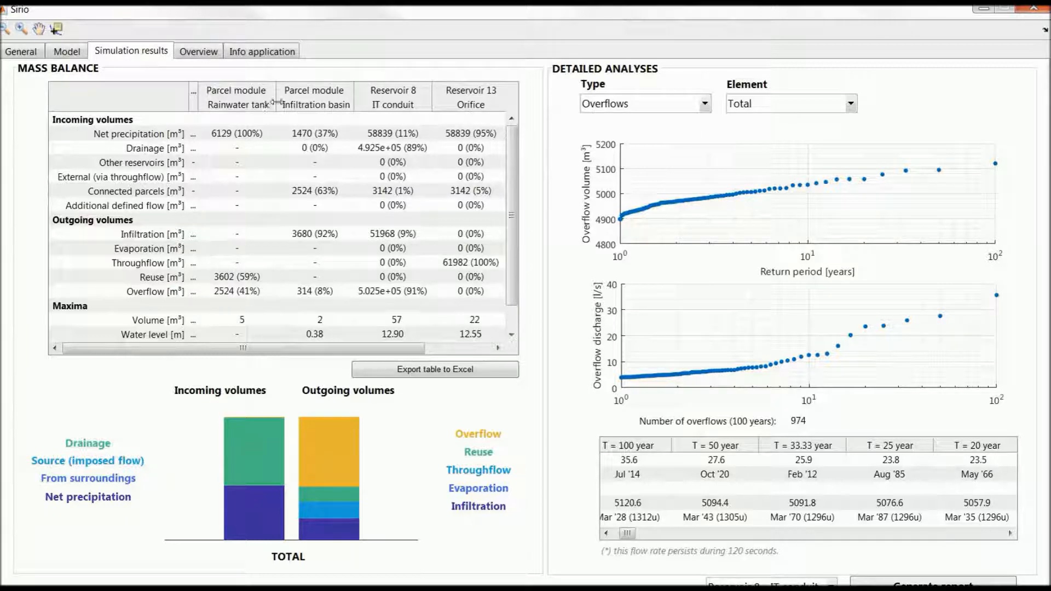
{"action": "left_click_drag", "start_coordinate": [275, 103], "coordinate": [232, 105]}
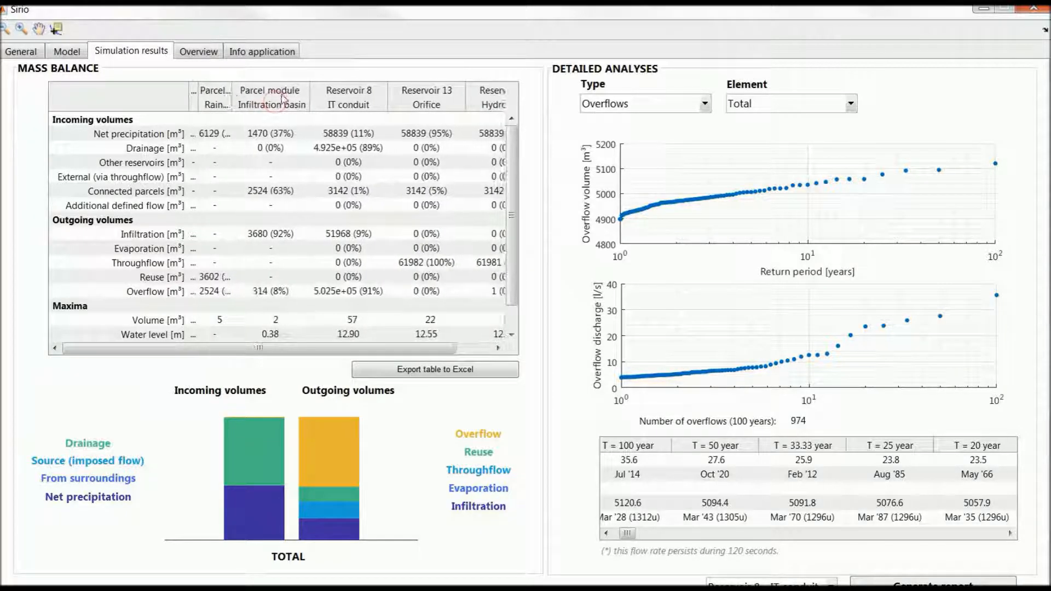
{"action": "left_click_drag", "start_coordinate": [310, 107], "coordinate": [267, 108]}
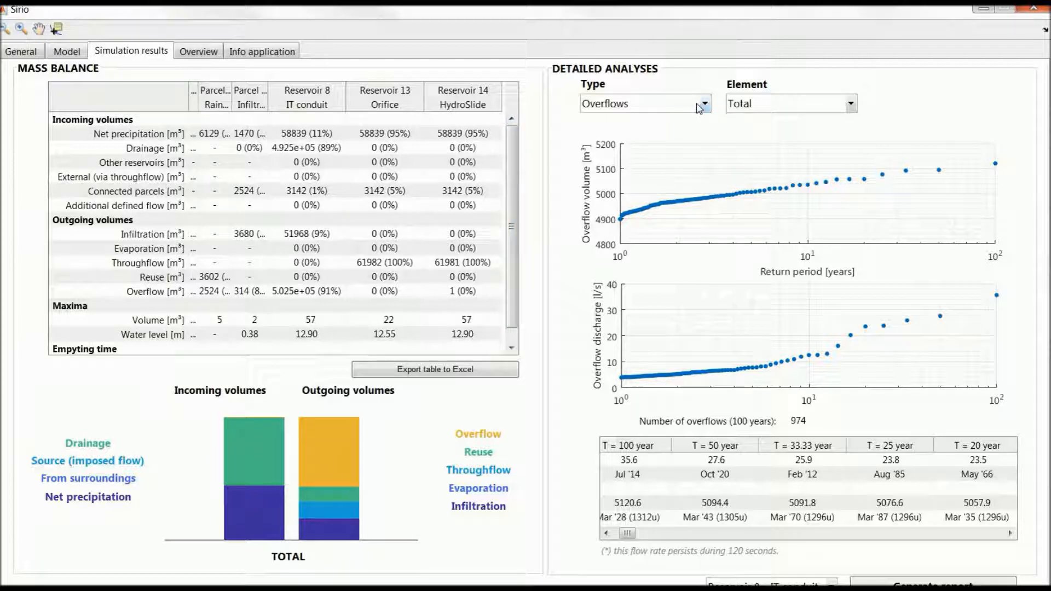
Examine the overflow analysis of Reservoir 14 - HydroSlide, including its return period table, and that of Reservoir 13 - Orifice
{"action": "left_click", "coordinate": [762, 107]}
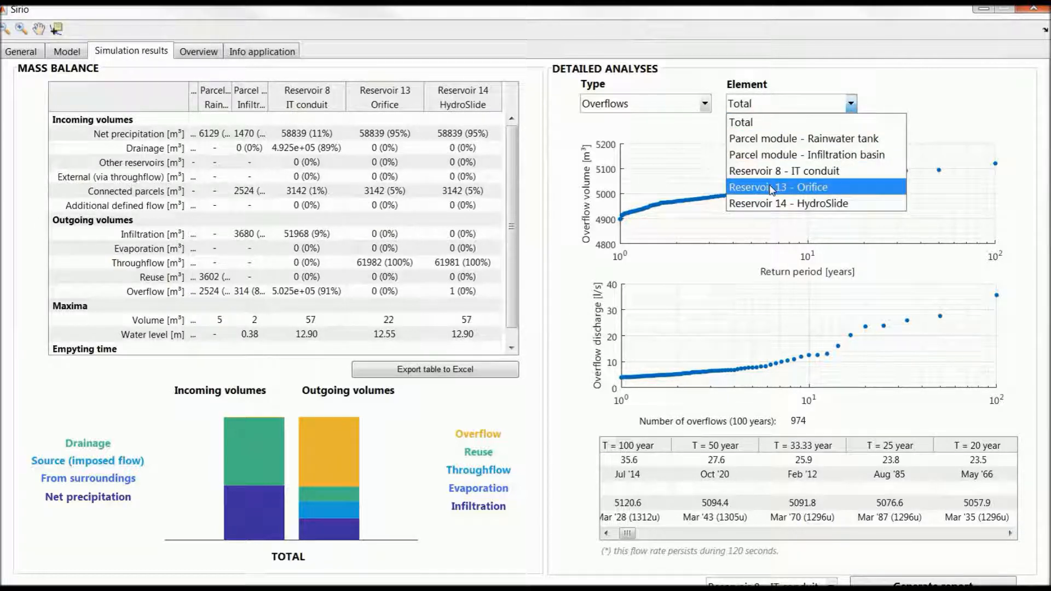
{"action": "left_click", "coordinate": [769, 203]}
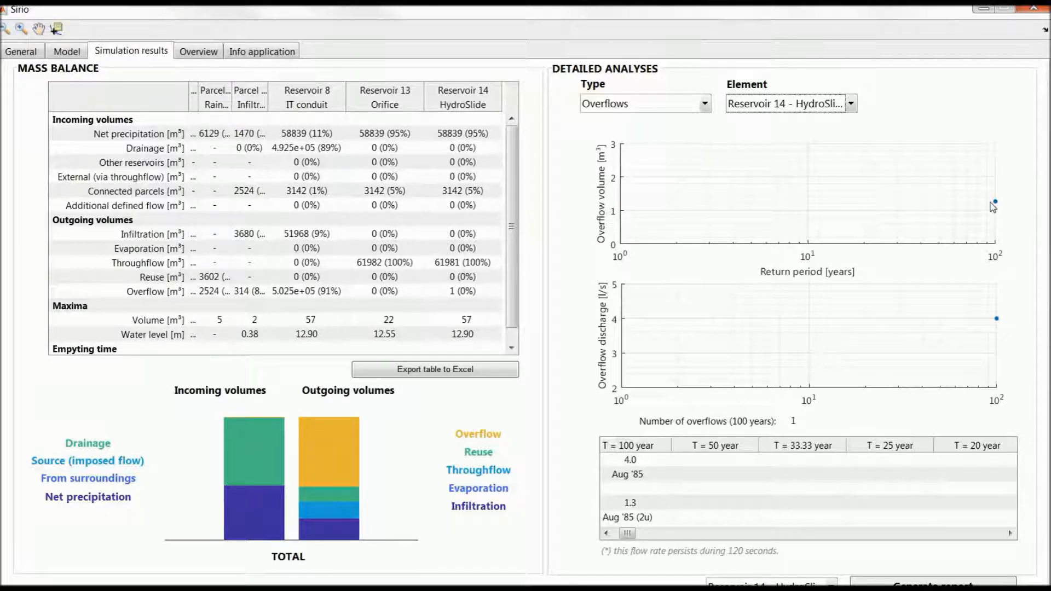
{"action": "left_click", "coordinate": [606, 532]}
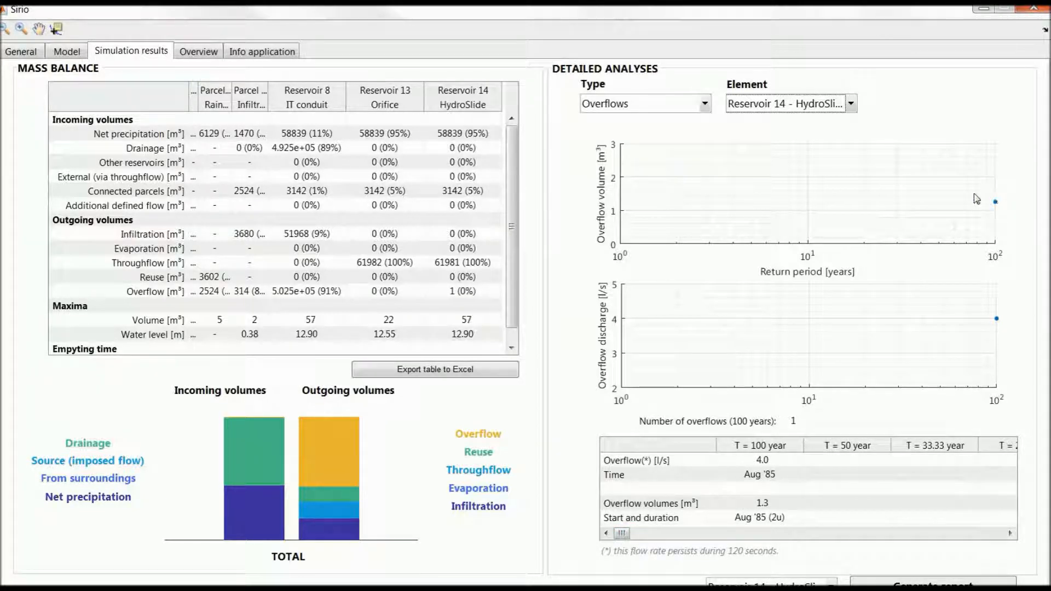
{"action": "left_click", "coordinate": [850, 103]}
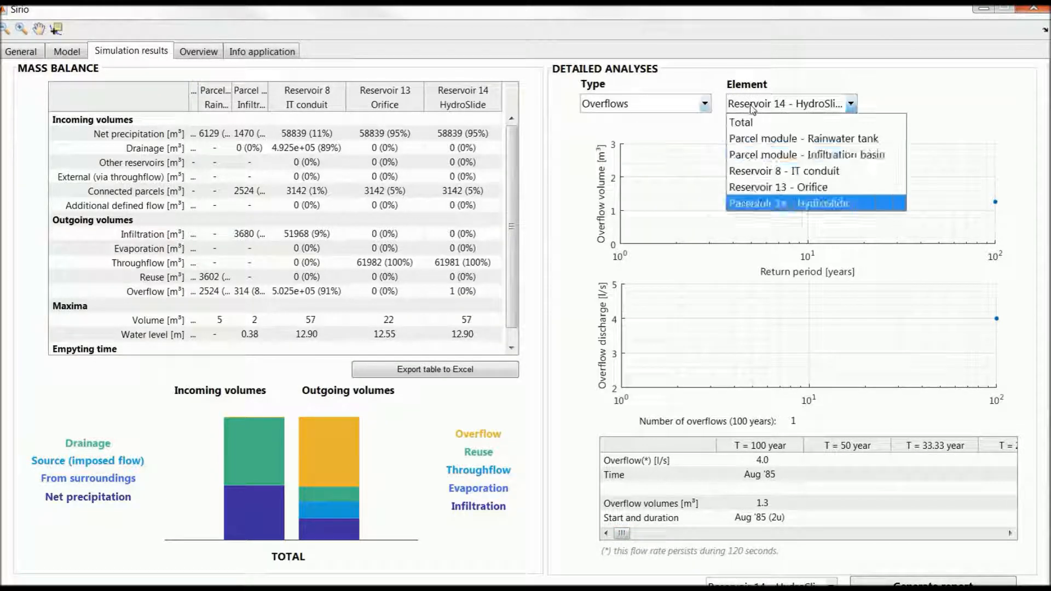
{"action": "left_click", "coordinate": [786, 188]}
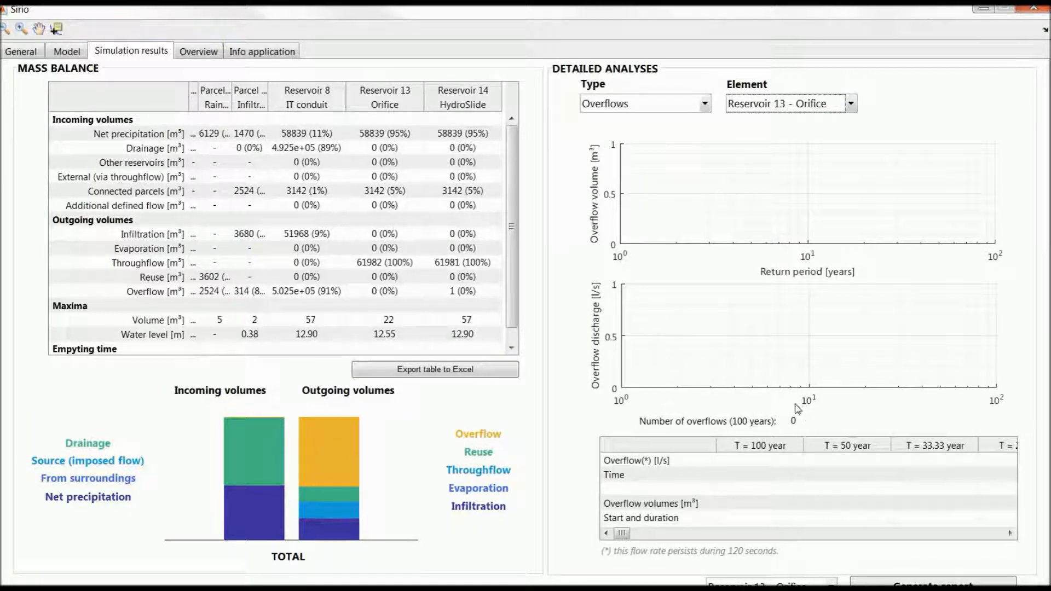
Compare the degree of filling of Reservoir 13 - Orifice with that of Reservoir 14 - HydroSlide
{"action": "left_click", "coordinate": [667, 106]}
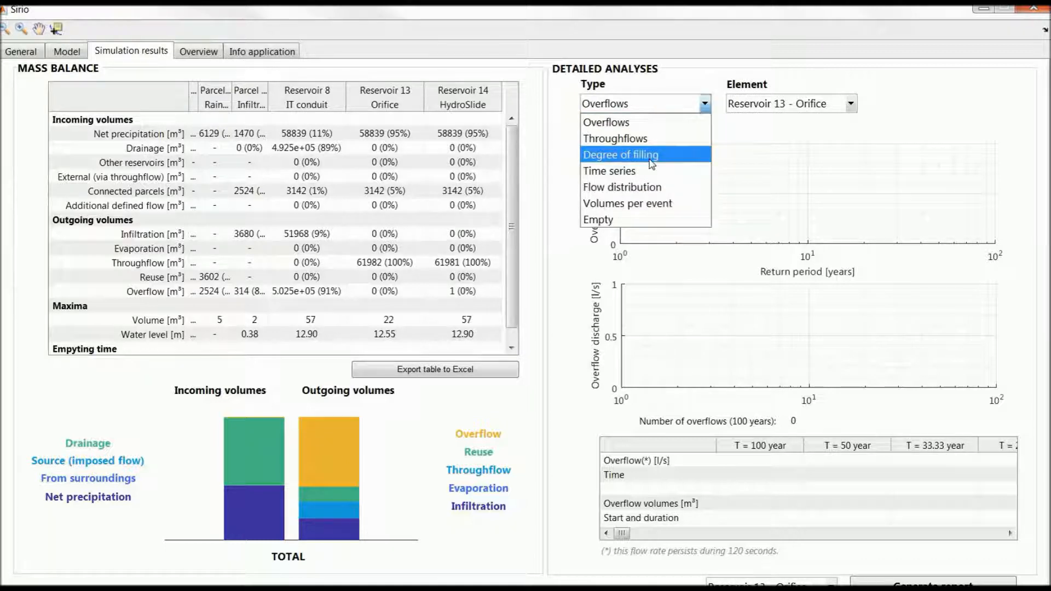
{"action": "left_click", "coordinate": [624, 158]}
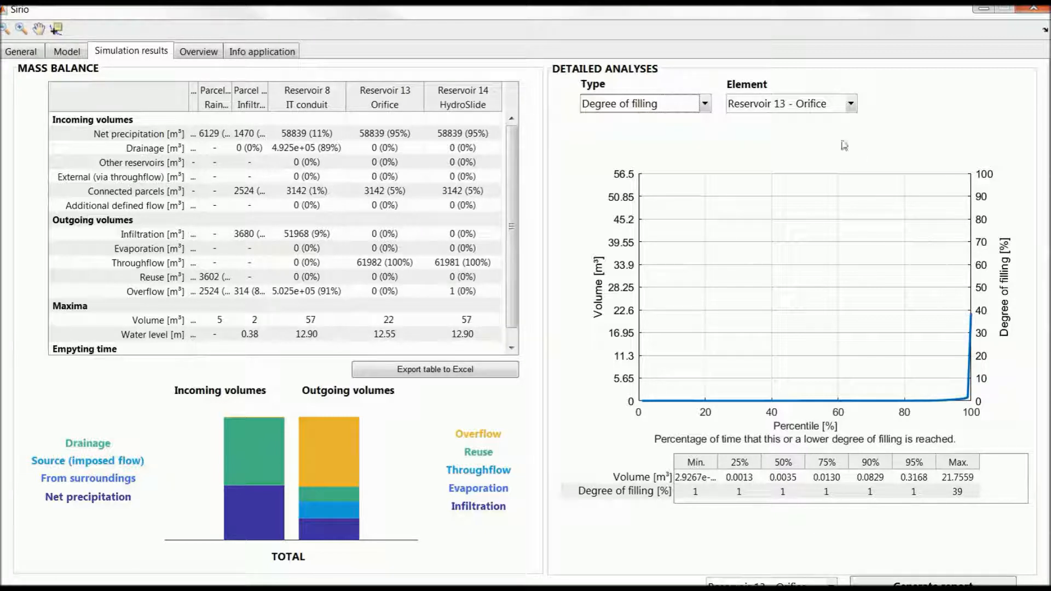
{"action": "left_click", "coordinate": [849, 103]}
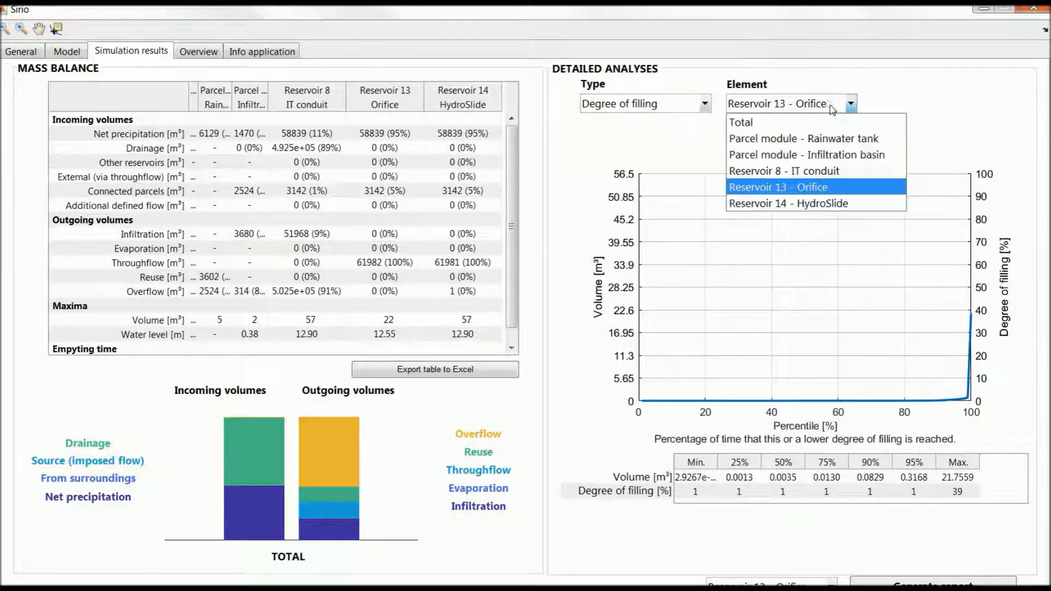
{"action": "left_click", "coordinate": [843, 204]}
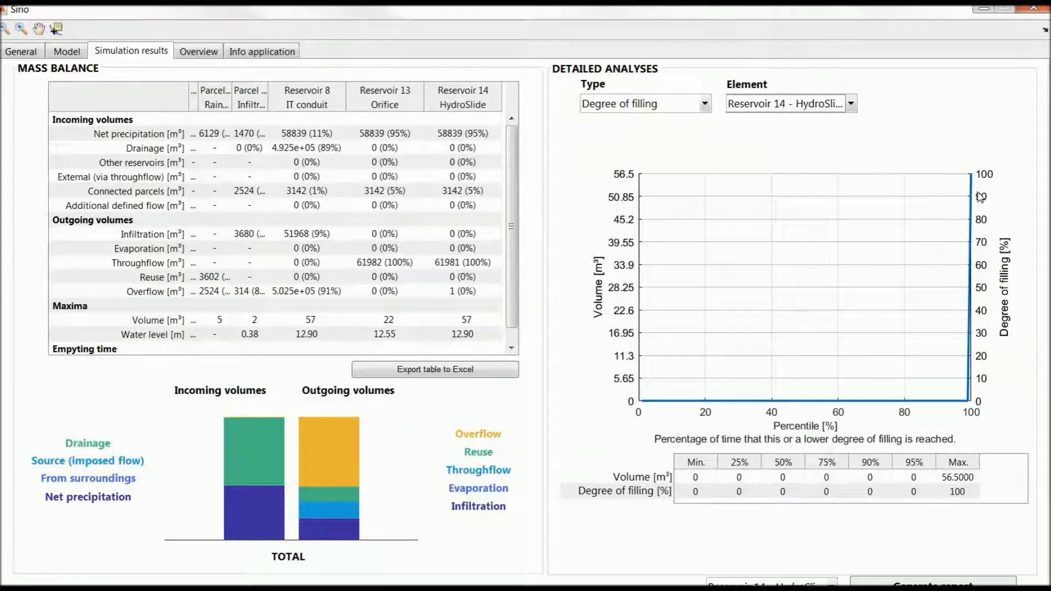
Compare the flow distribution of Reservoir 14 - HydroSlide with that of Reservoir 13 - Orifice
{"action": "left_click", "coordinate": [685, 104]}
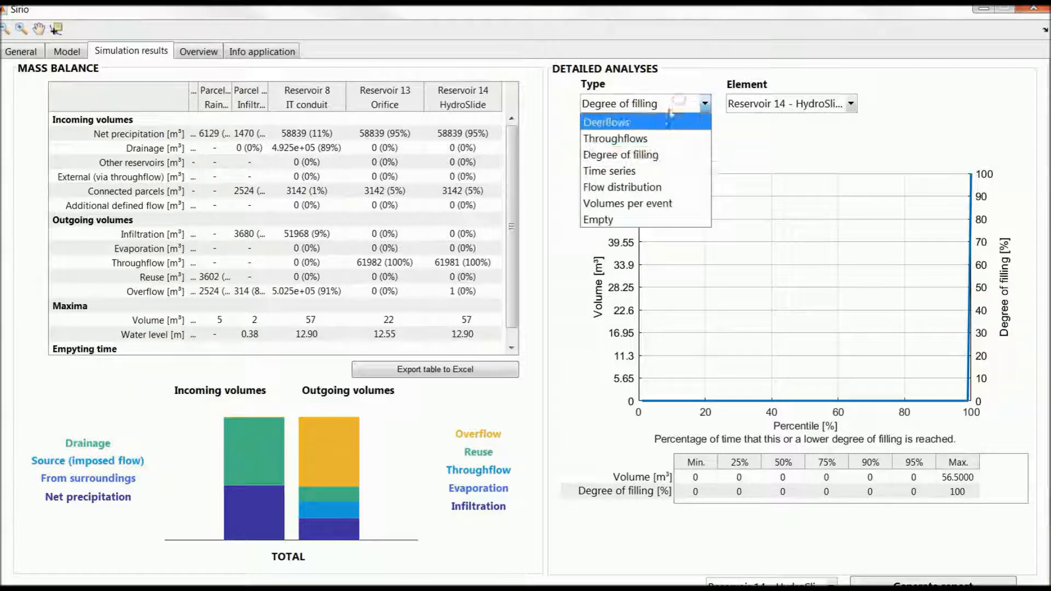
{"action": "left_click", "coordinate": [602, 190]}
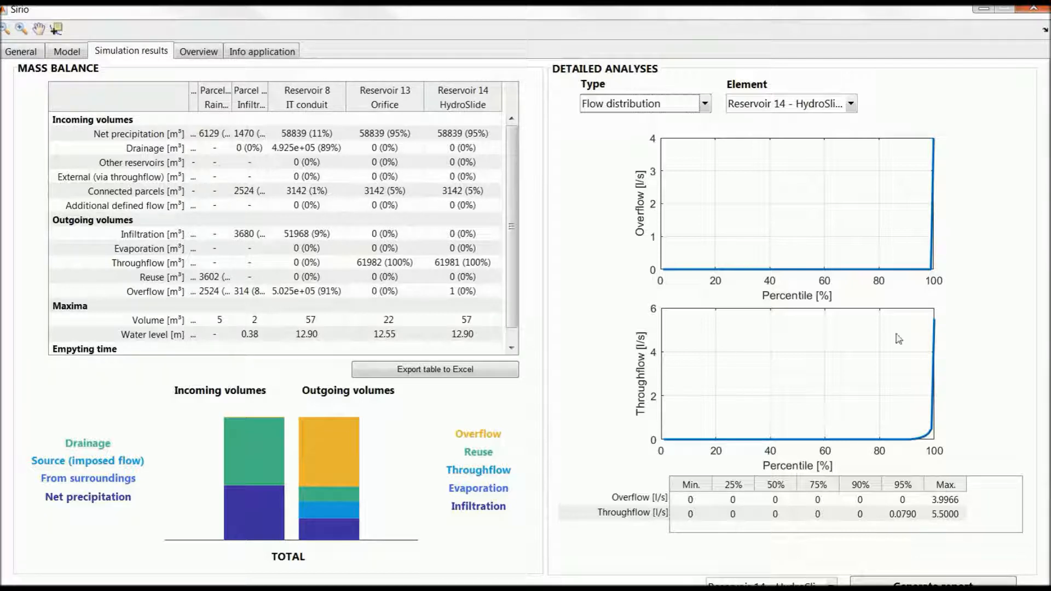
{"action": "left_click", "coordinate": [794, 103]}
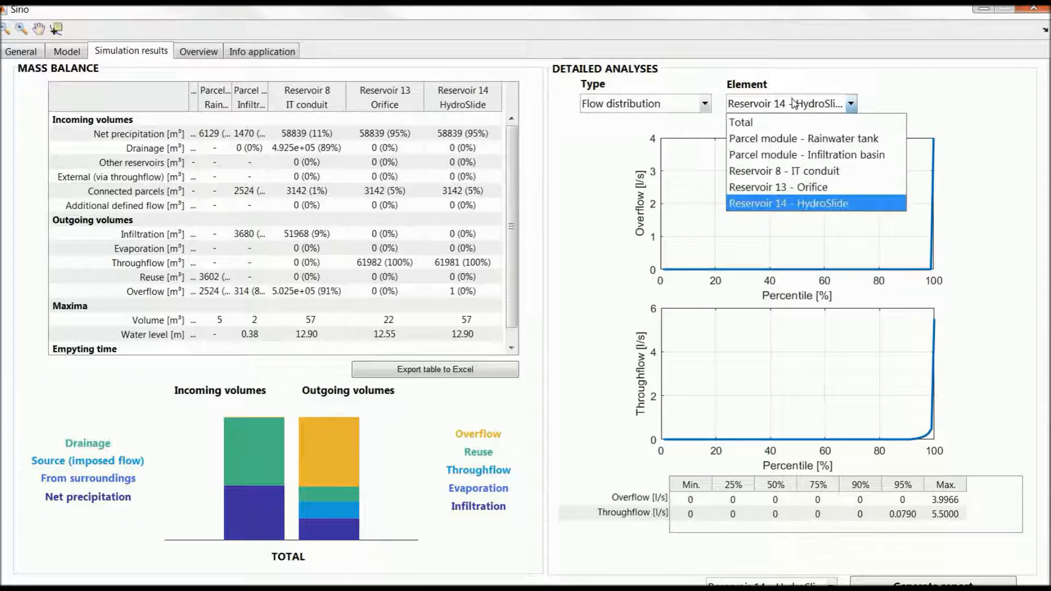
{"action": "left_click", "coordinate": [809, 190]}
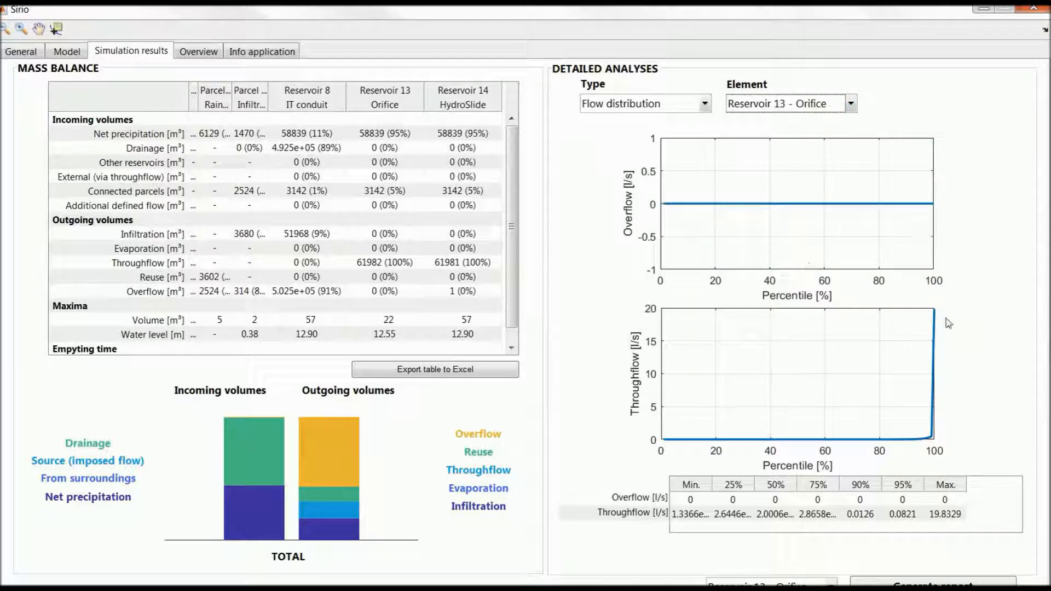